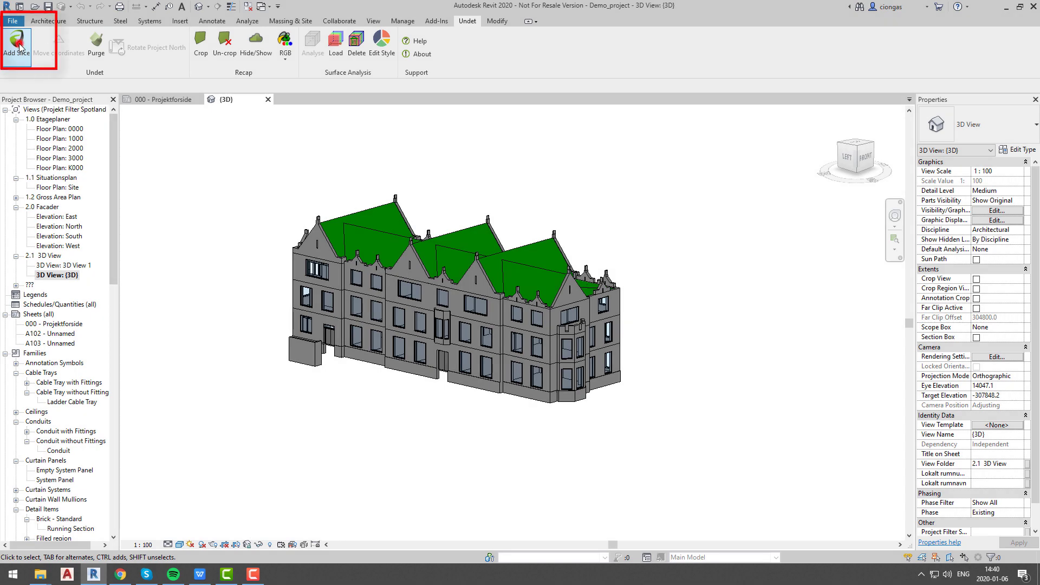
# Load Demo_project.ipcp in Undet and move the Undet panel lower, clear of the tools
pyautogui.click(20, 47)
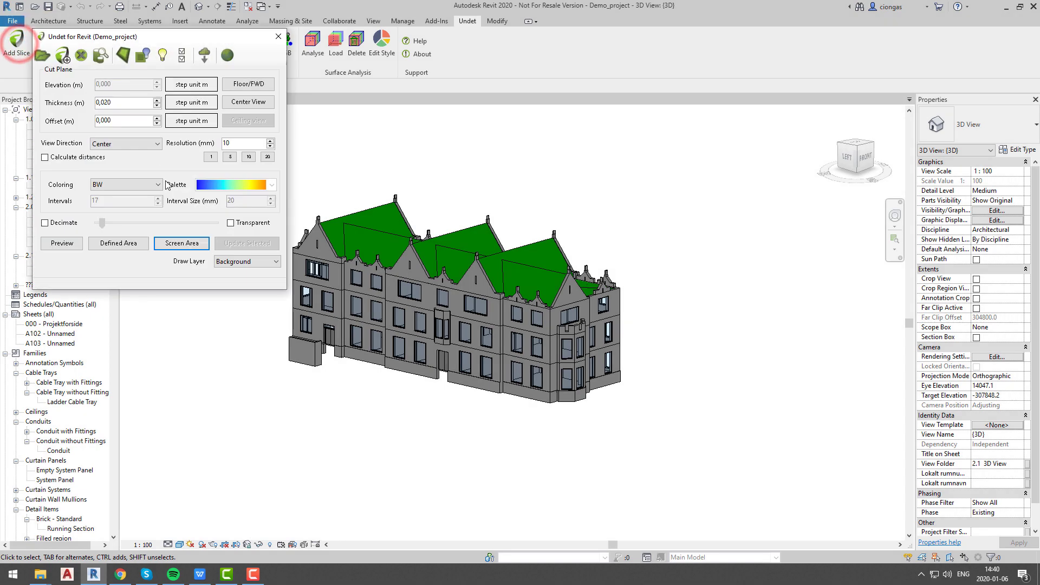
pyautogui.click(41, 57)
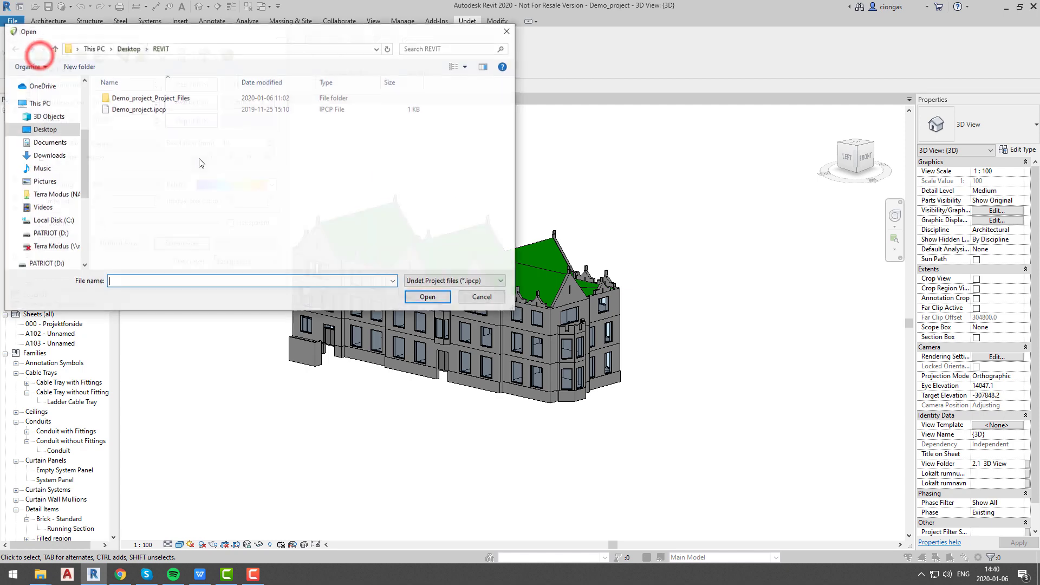
pyautogui.click(149, 109)
pyautogui.click(428, 297)
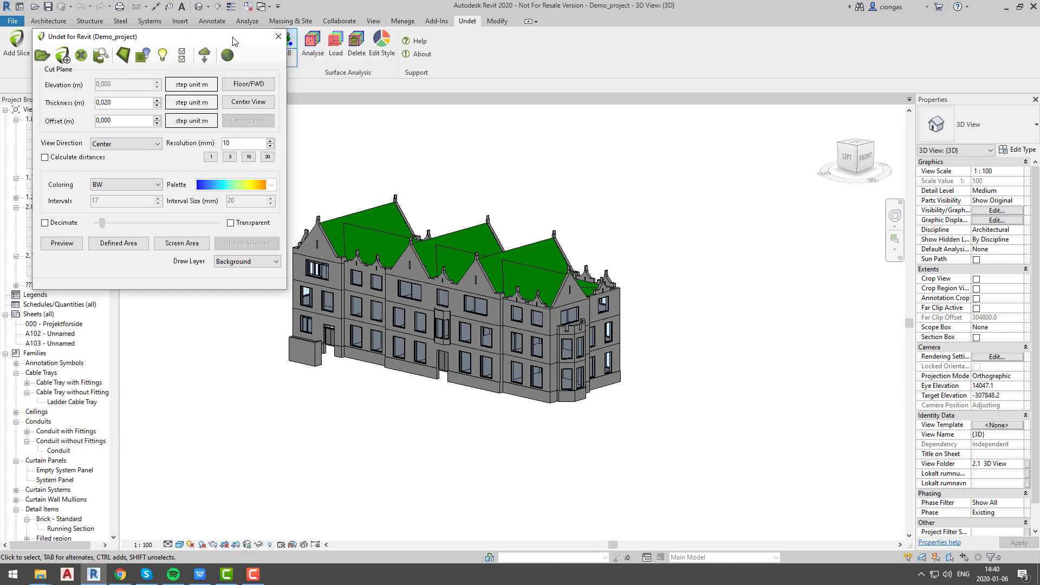
pyautogui.moveTo(234, 41); pyautogui.dragTo(210, 124)
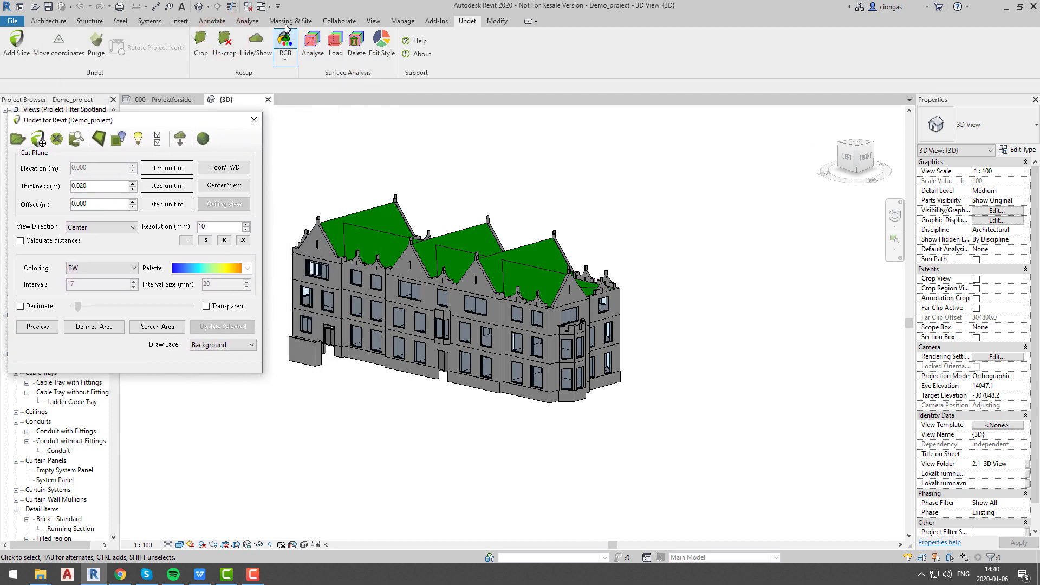
# In Surface Analysis Options, keep Mode (default) calculation and Decimated Points data source
pyautogui.click(313, 39)
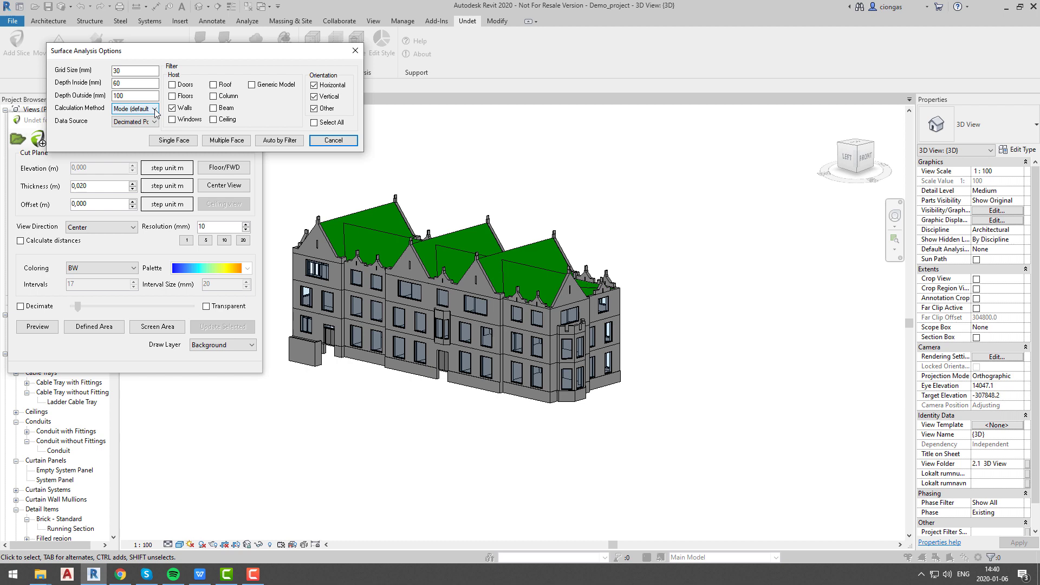
pyautogui.click(155, 109)
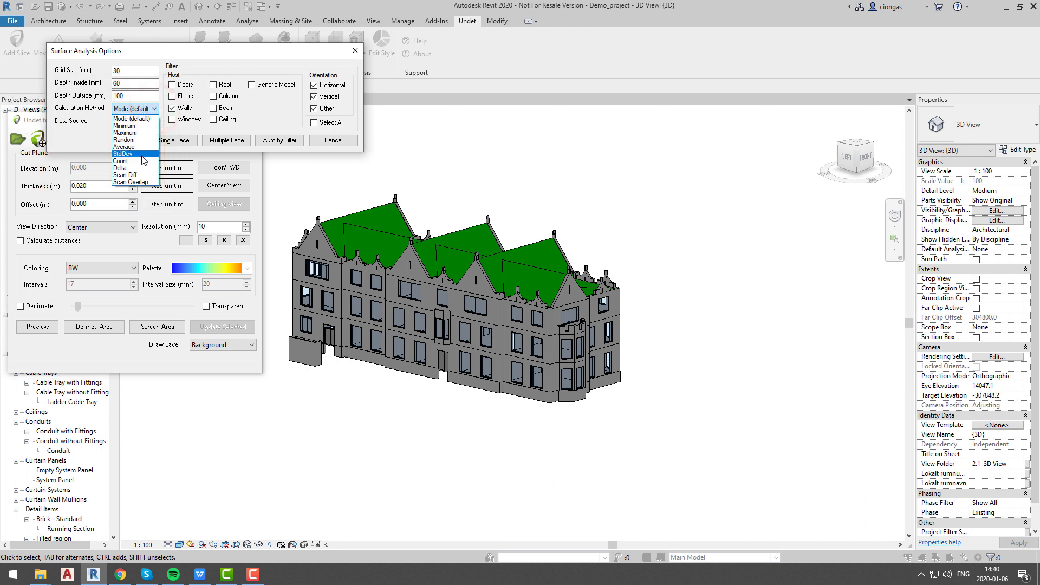
pyautogui.click(151, 119)
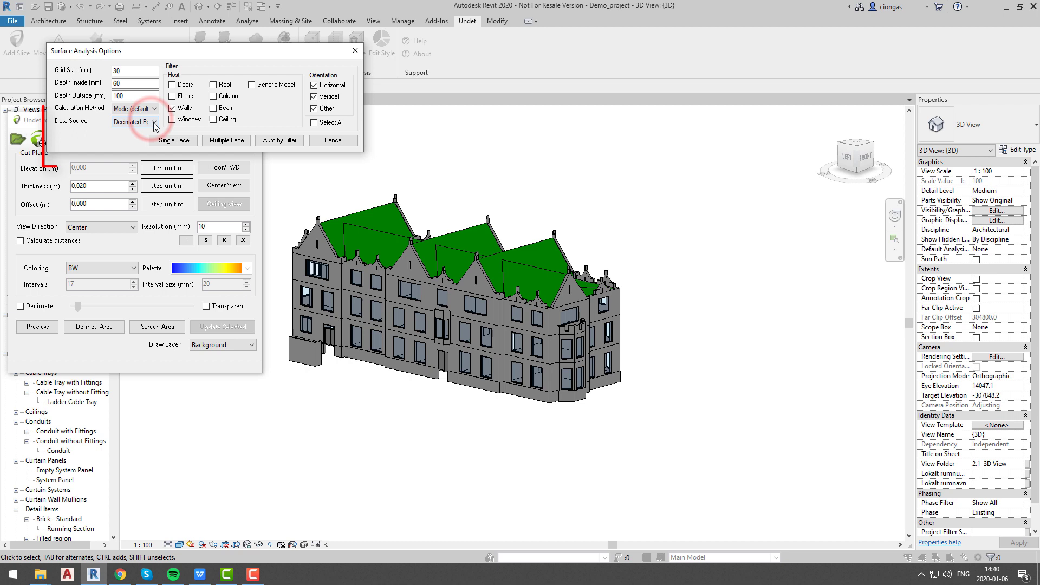
pyautogui.click(154, 121)
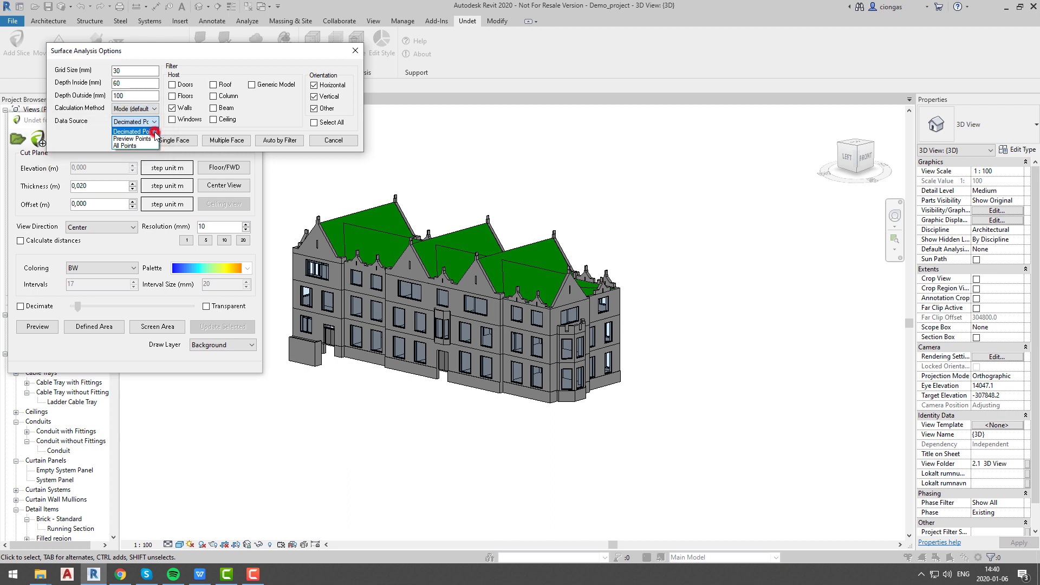
pyautogui.click(150, 132)
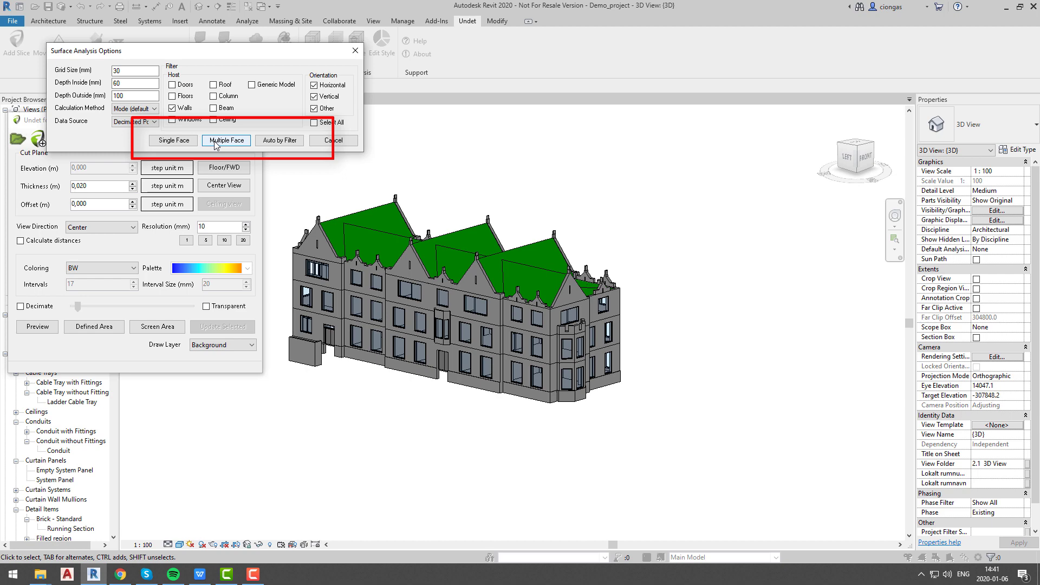
# Pick the building's wall faces with crossing windows for multi-face analysis and finish picking
pyautogui.click(215, 142)
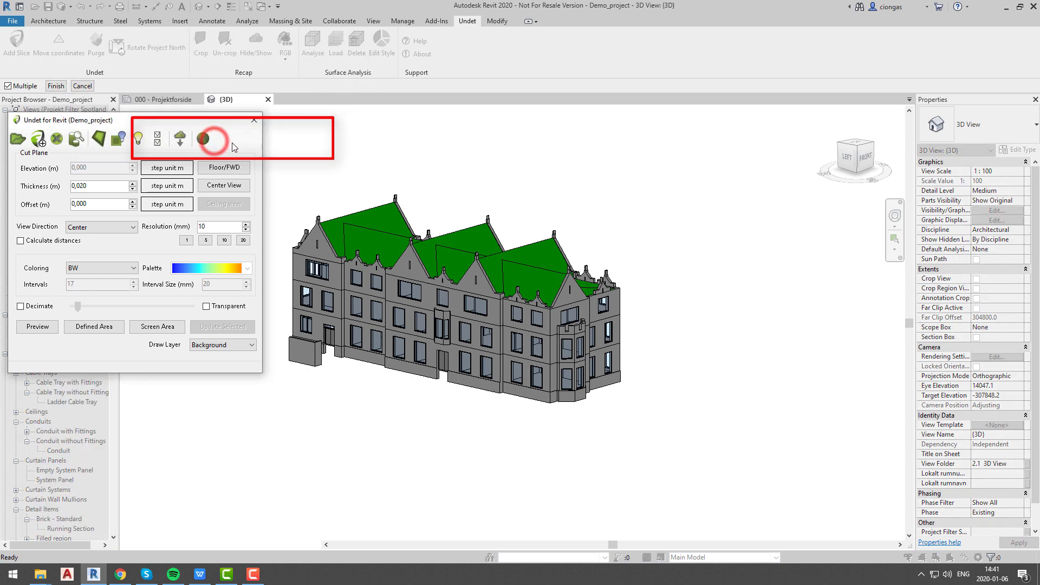
pyautogui.moveTo(693, 461); pyautogui.dragTo(510, 254)
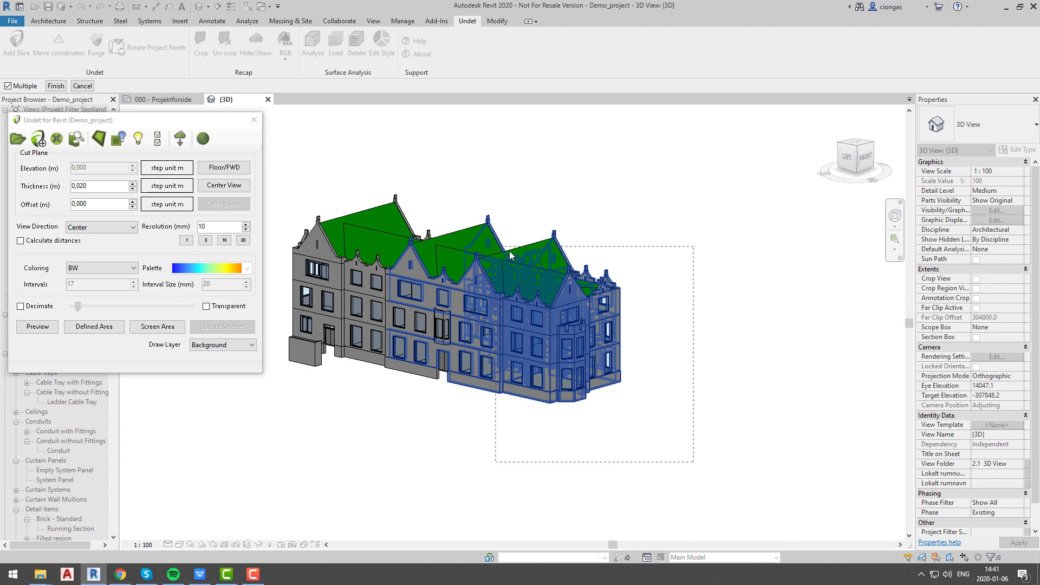
pyautogui.moveTo(510, 255); pyautogui.dragTo(628, 311)
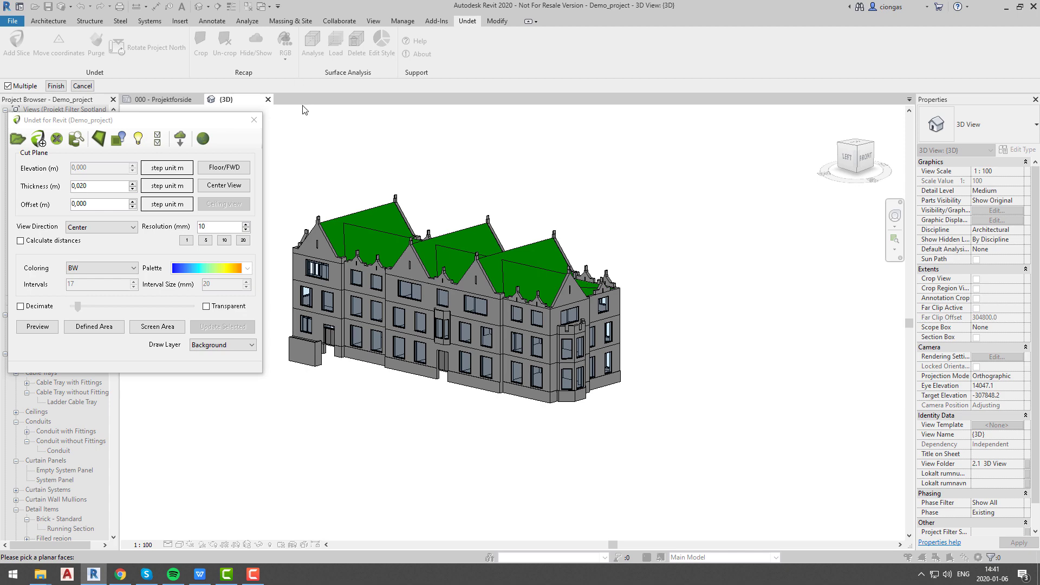
pyautogui.click(92, 86)
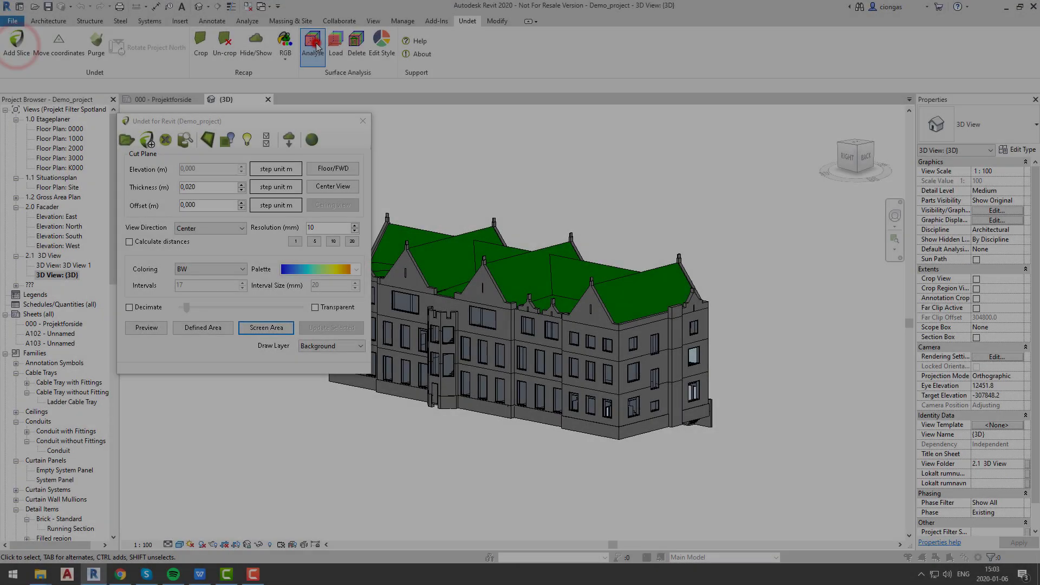
# Add Floors, Doors and Roof with Decimated Points and Mode (default), then analyse Auto by Filter
pyautogui.click(312, 44)
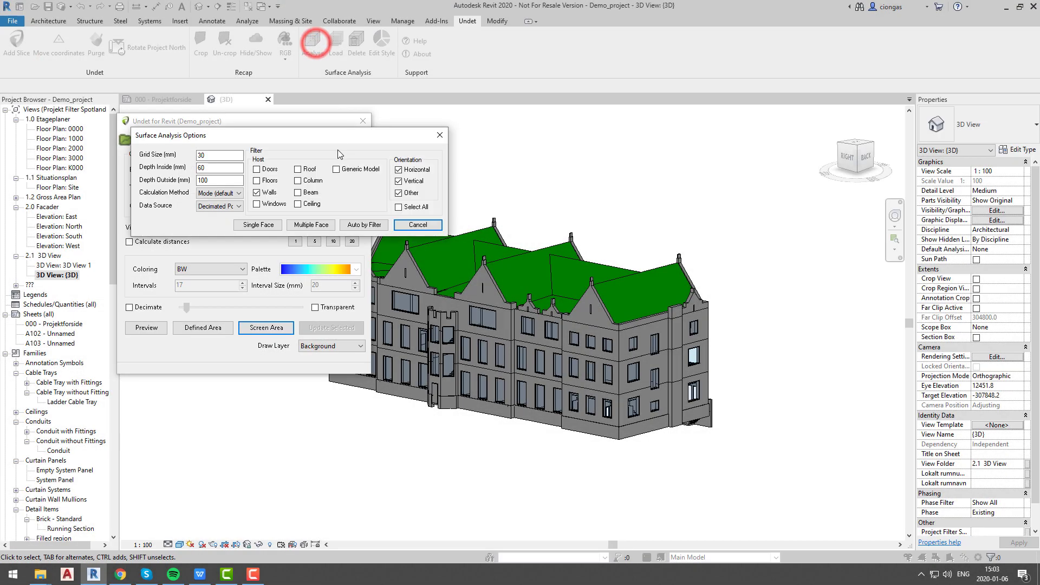
pyautogui.click(269, 181)
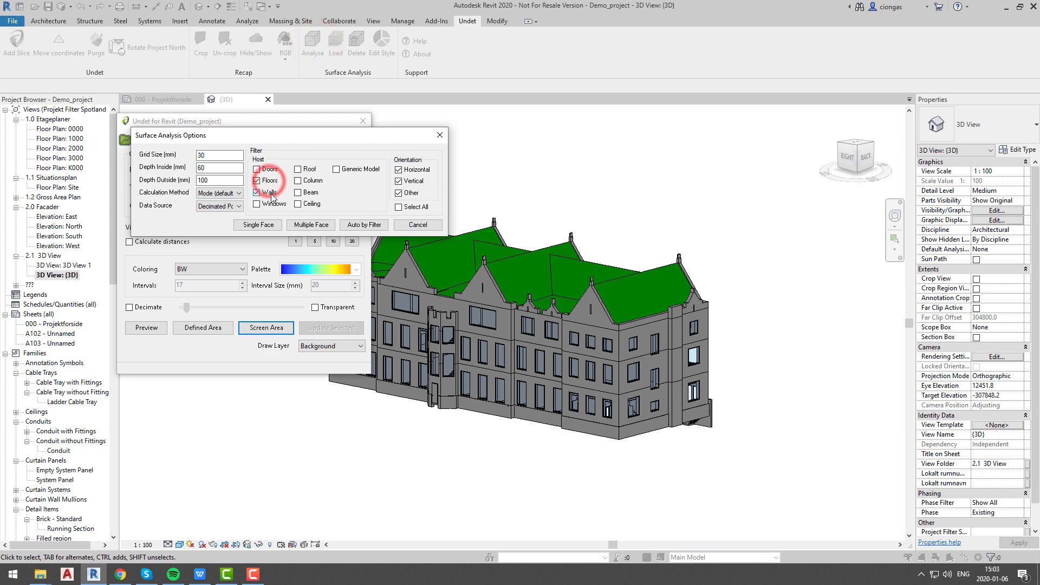
pyautogui.click(268, 166)
pyautogui.click(299, 169)
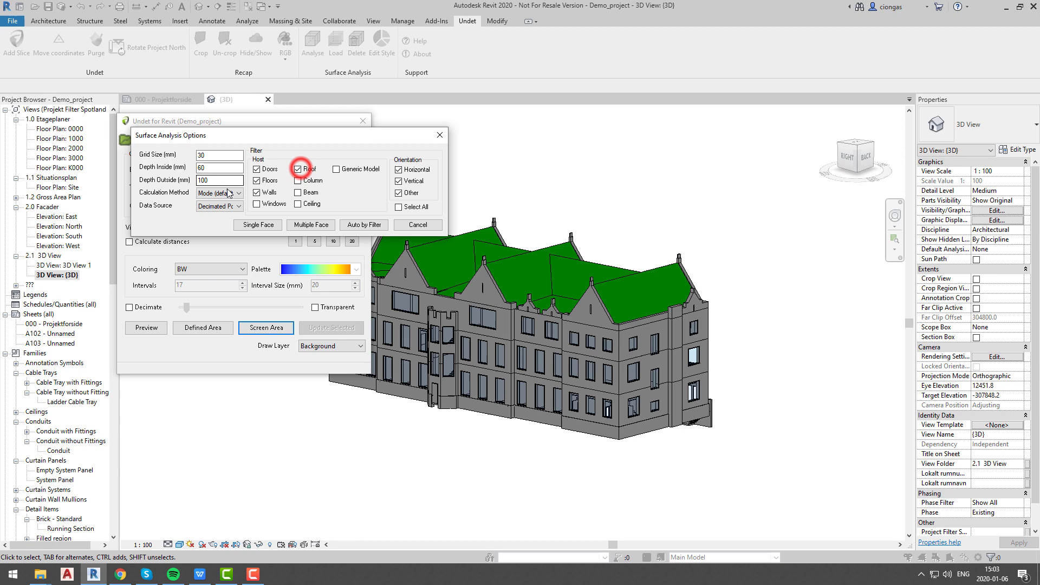
pyautogui.click(214, 206)
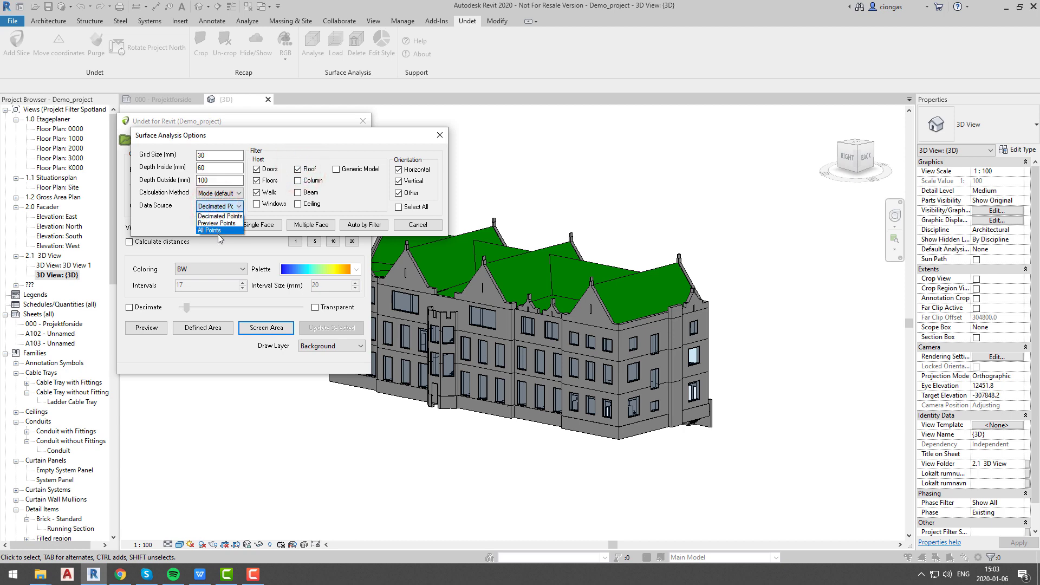
pyautogui.click(228, 217)
pyautogui.click(227, 194)
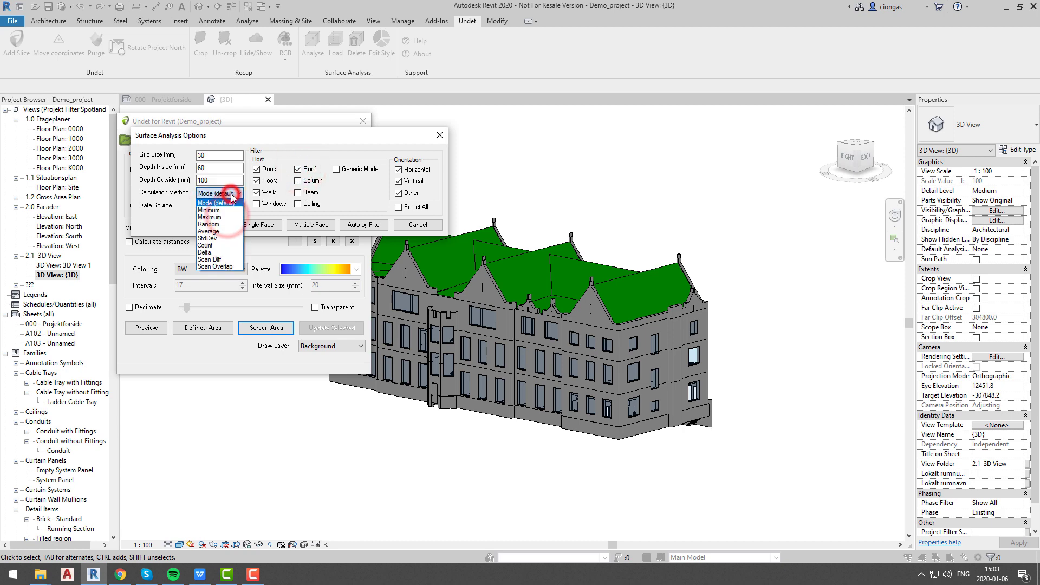
pyautogui.click(232, 194)
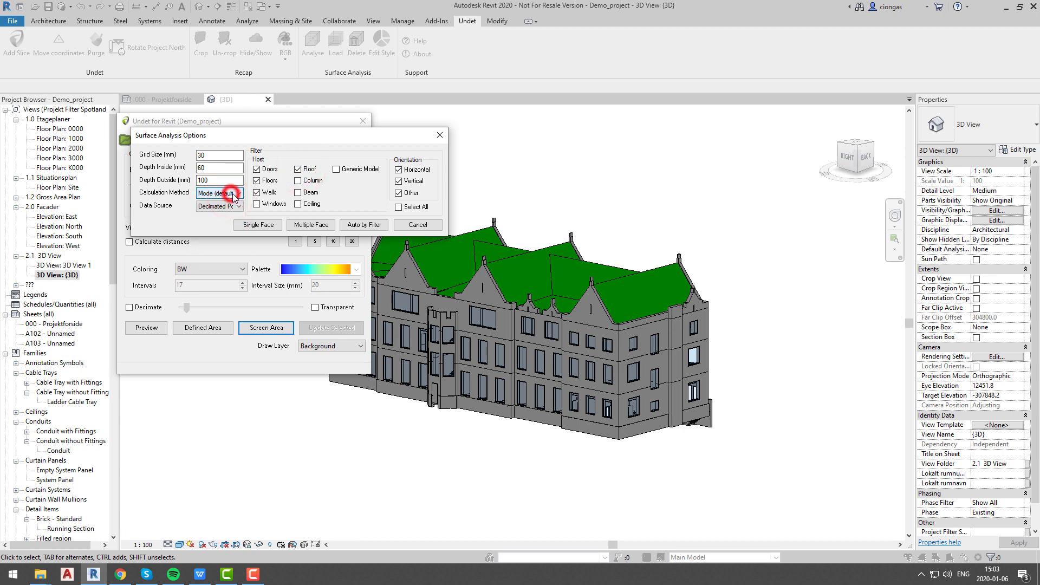
pyautogui.click(346, 226)
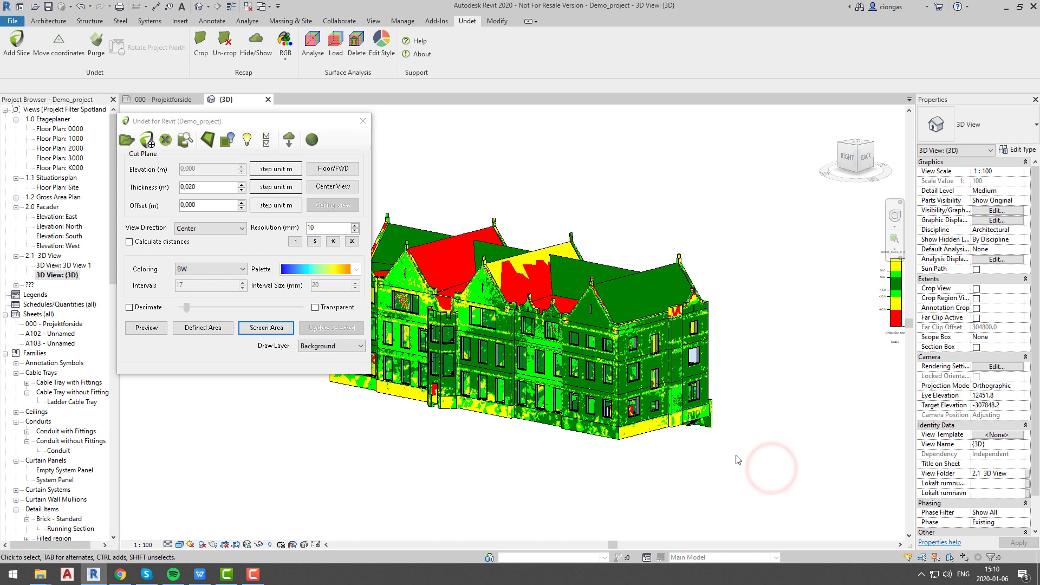
# Orbit to the facade and place the colour legend below the building
pyautogui.keyDown('shift'); pyautogui.moveTo(738, 460); pyautogui.dragTo(777, 331, button='middle'); pyautogui.keyUp('shift')
pyautogui.moveTo(778, 297); pyautogui.dragTo(657, 425)
pyautogui.click(564, 443)
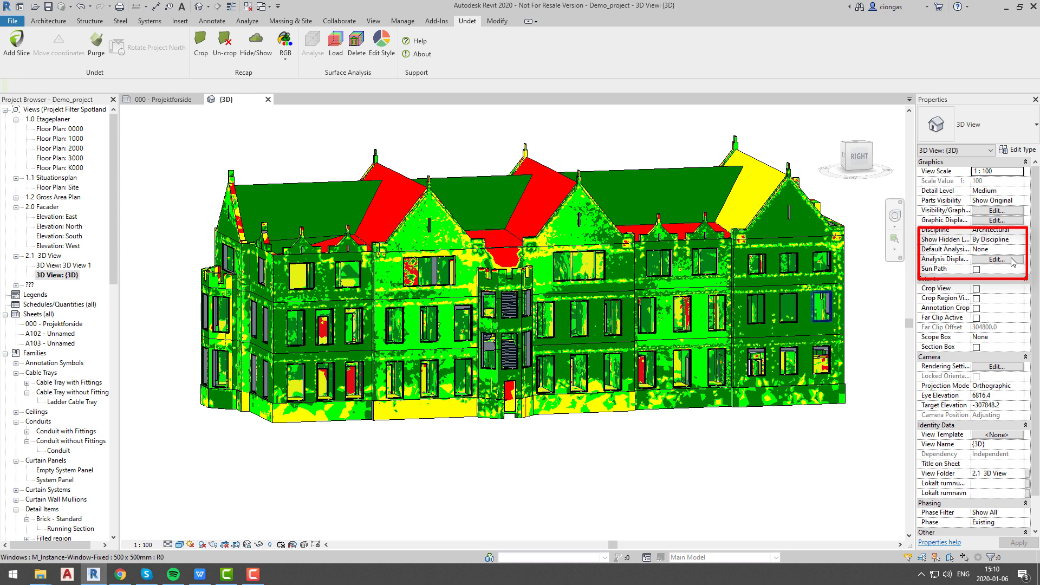
# Try the RCIS_CDE analysis display style on the deviation map
pyautogui.click(1011, 261)
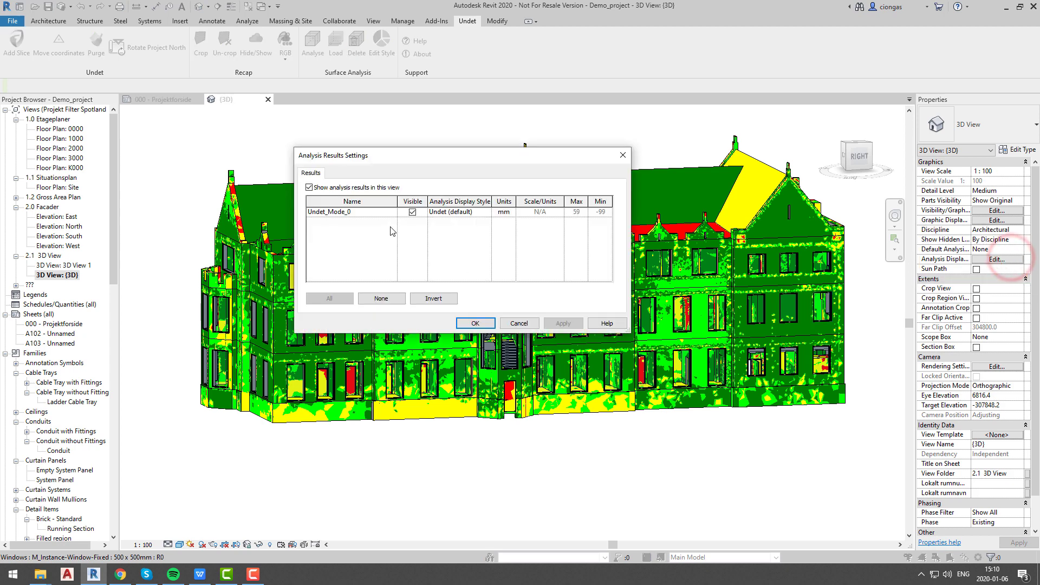
pyautogui.click(486, 212)
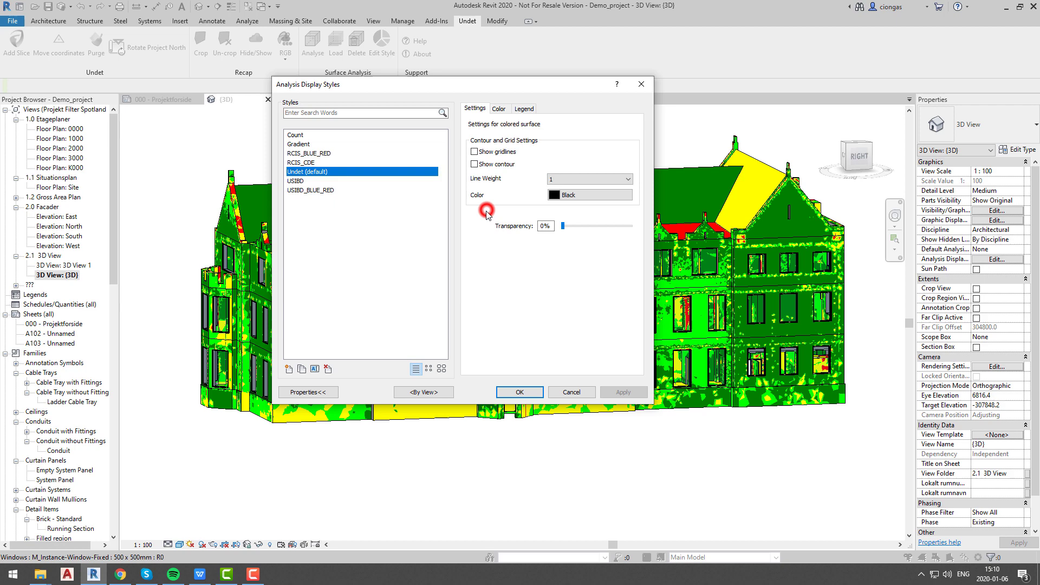
pyautogui.doubleClick(311, 162)
pyautogui.click(476, 323)
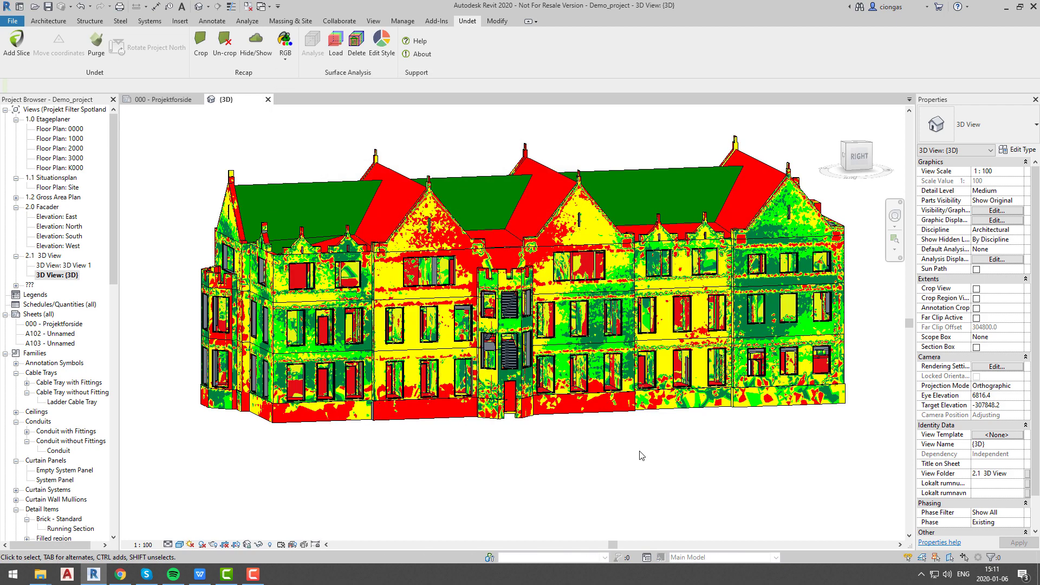
# Switch the analysis display style to USIBD and apply it
pyautogui.click(1018, 260)
pyautogui.click(484, 211)
pyautogui.click(296, 180)
pyautogui.click(520, 397)
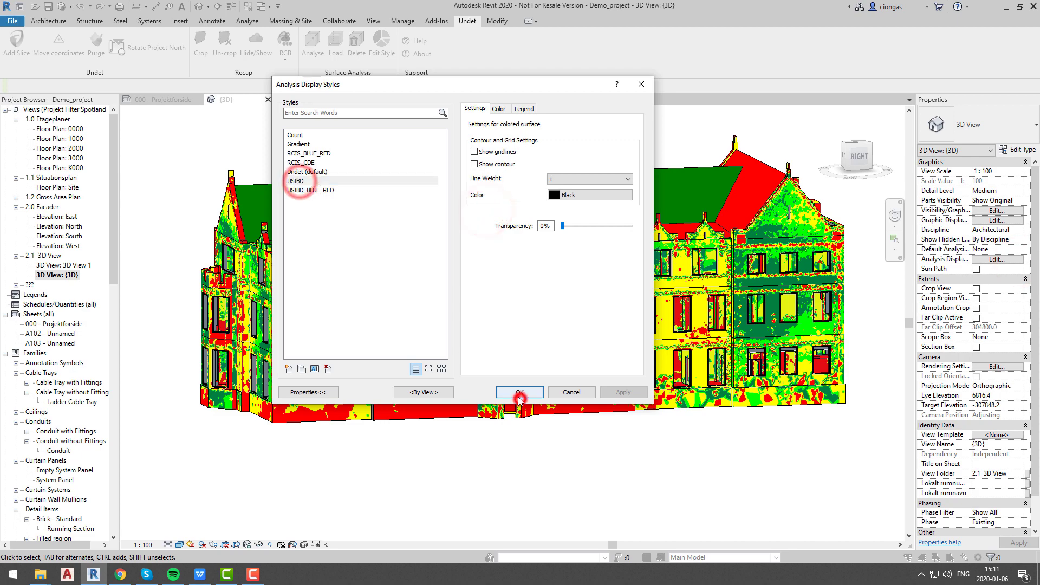
pyautogui.click(476, 323)
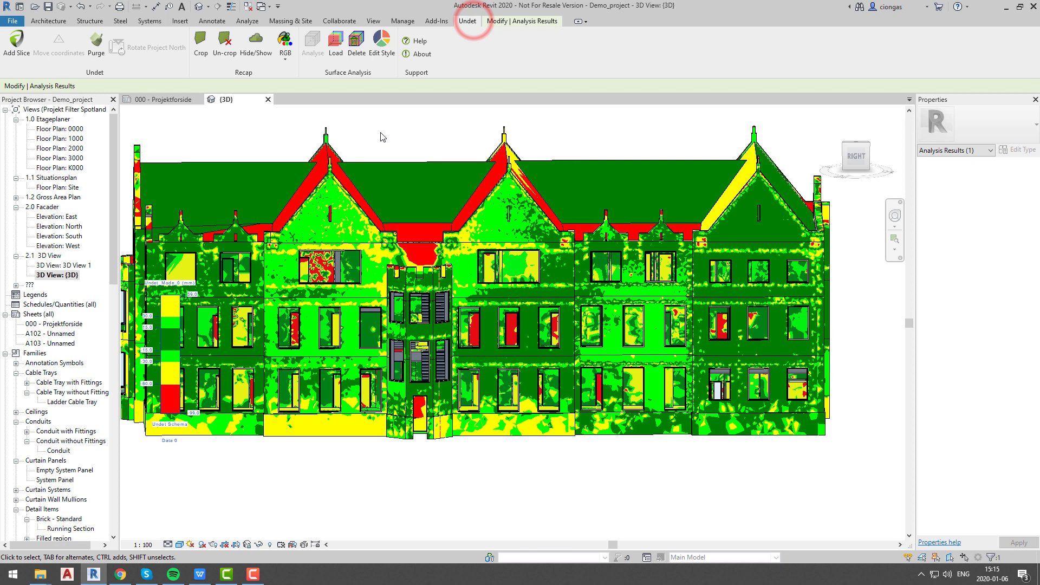
# Delete all Surface Analysis results, confirming Yes, then select the remaining facade results
pyautogui.click(468, 484)
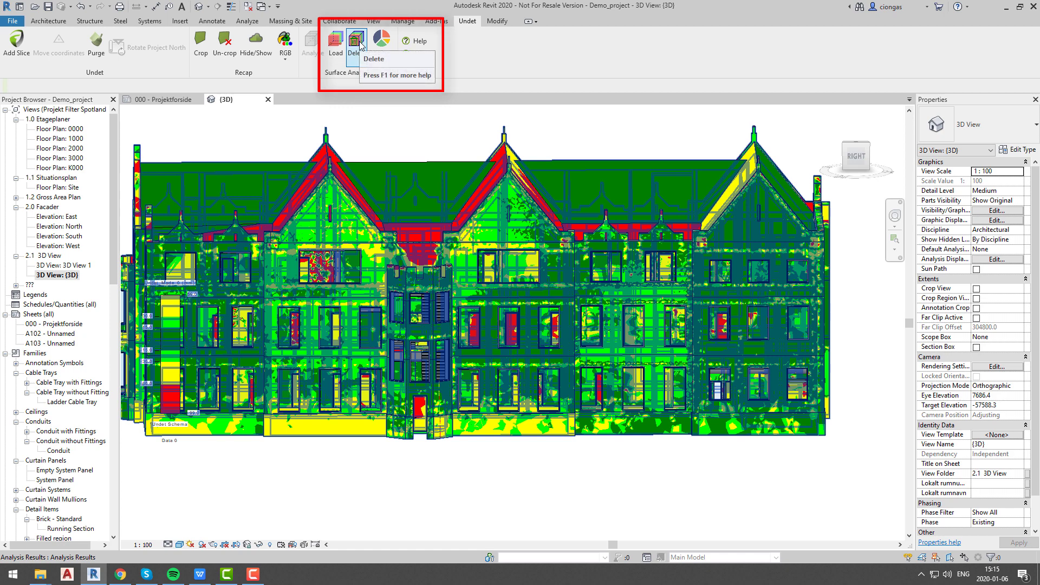
pyautogui.click(357, 44)
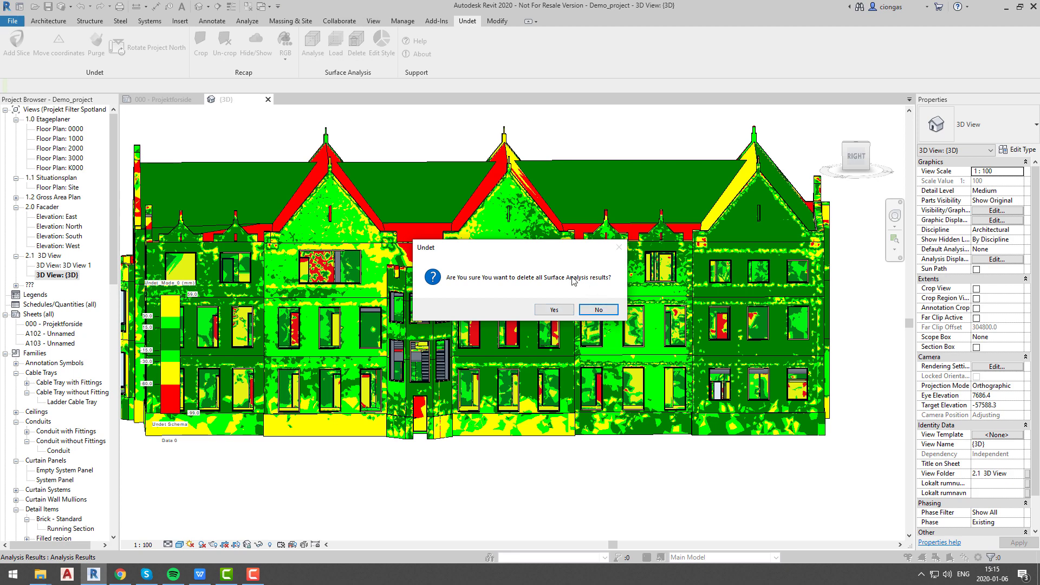
pyautogui.click(554, 311)
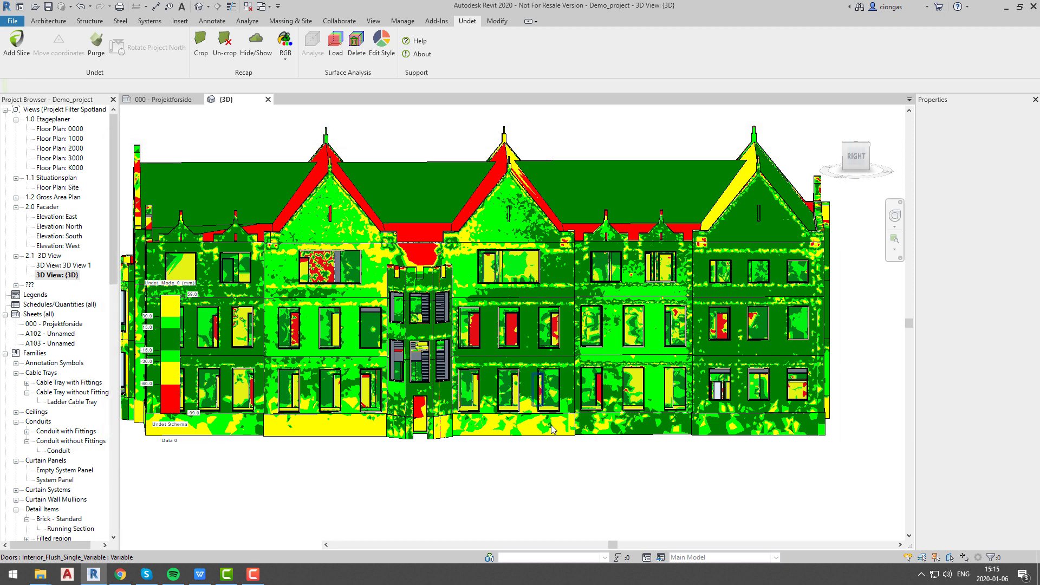
pyautogui.click(552, 430)
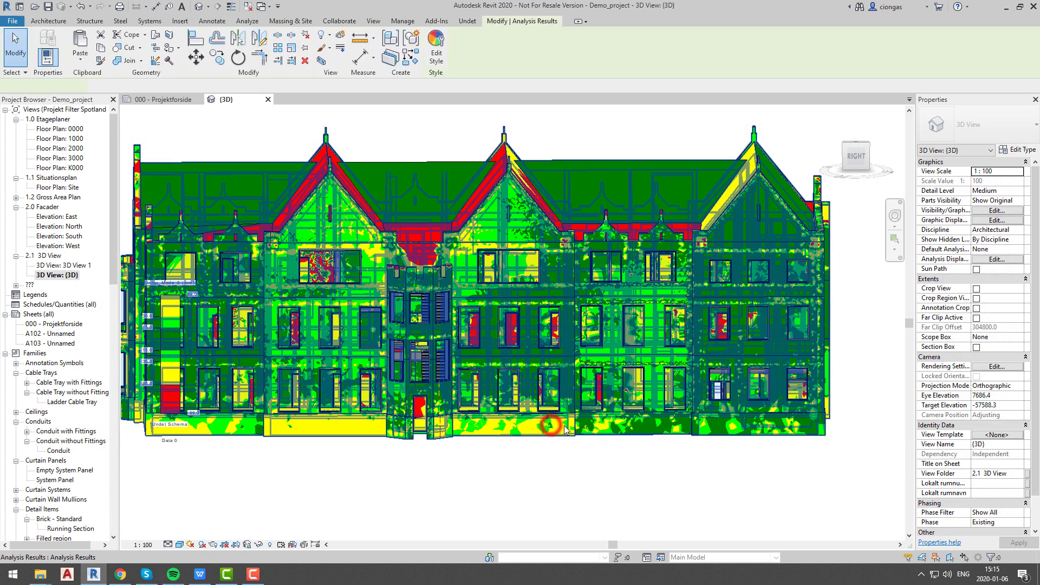
# Delete the facade colour map and orbit the building to an angled view
pyautogui.press('Delete')
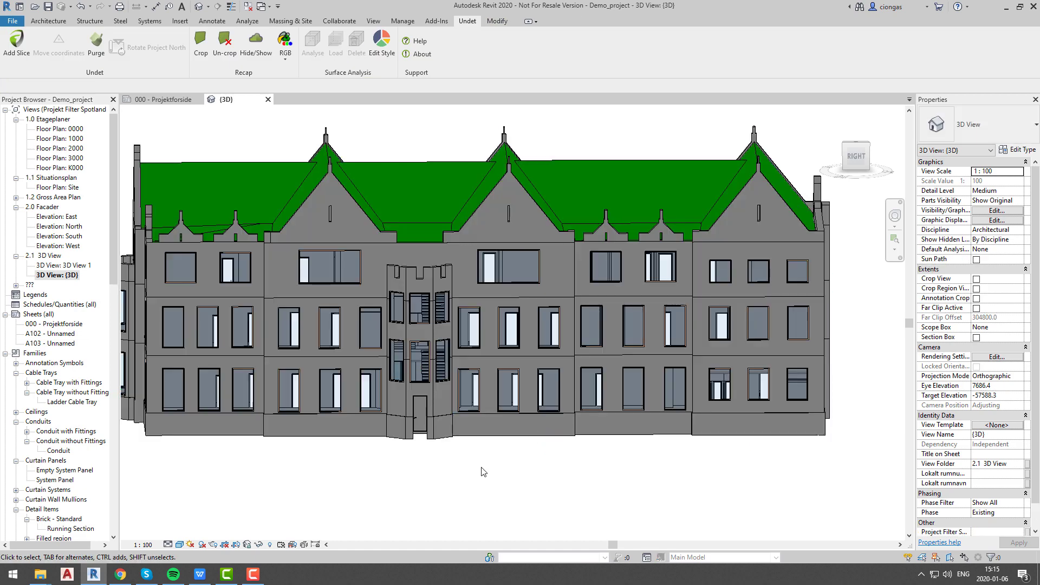
pyautogui.scroll(-2, 501, 470)
pyautogui.keyDown('shift'); pyautogui.moveTo(508, 472); pyautogui.dragTo(616, 360, button='middle'); pyautogui.keyUp('shift')
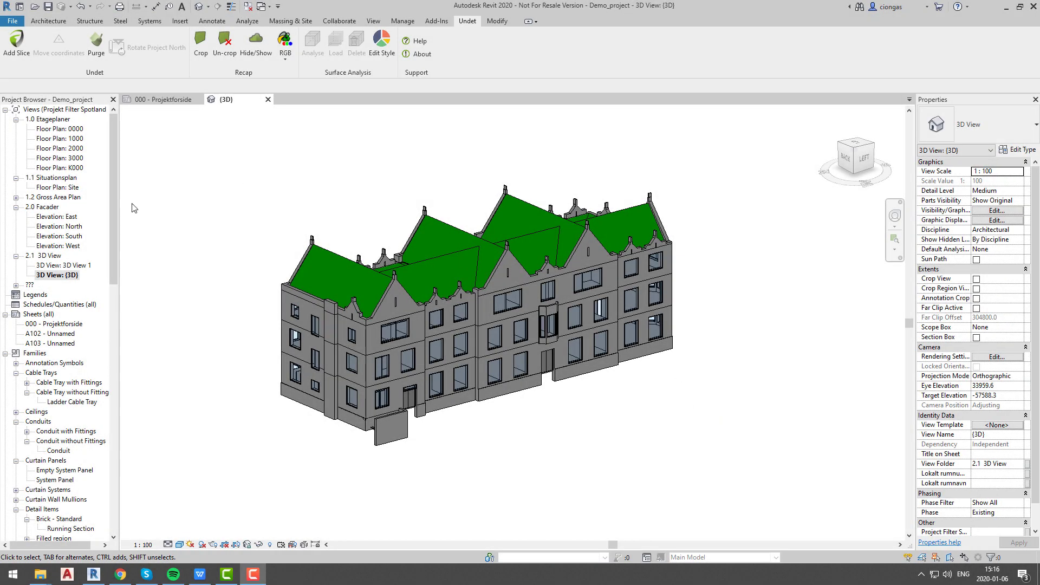
# Open Floor Plans 1000 and 2000, returning to a centred Floor Plan 1000
pyautogui.doubleClick(59, 139)
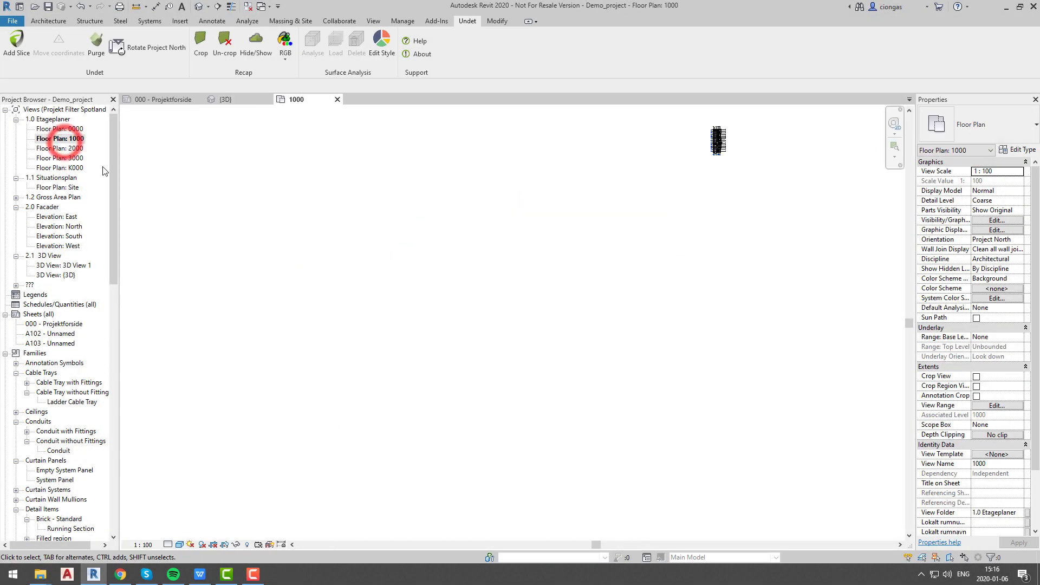
pyautogui.moveTo(702, 272); pyautogui.dragTo(657, 279, button='middle')
pyautogui.scroll(6, 672, 152)
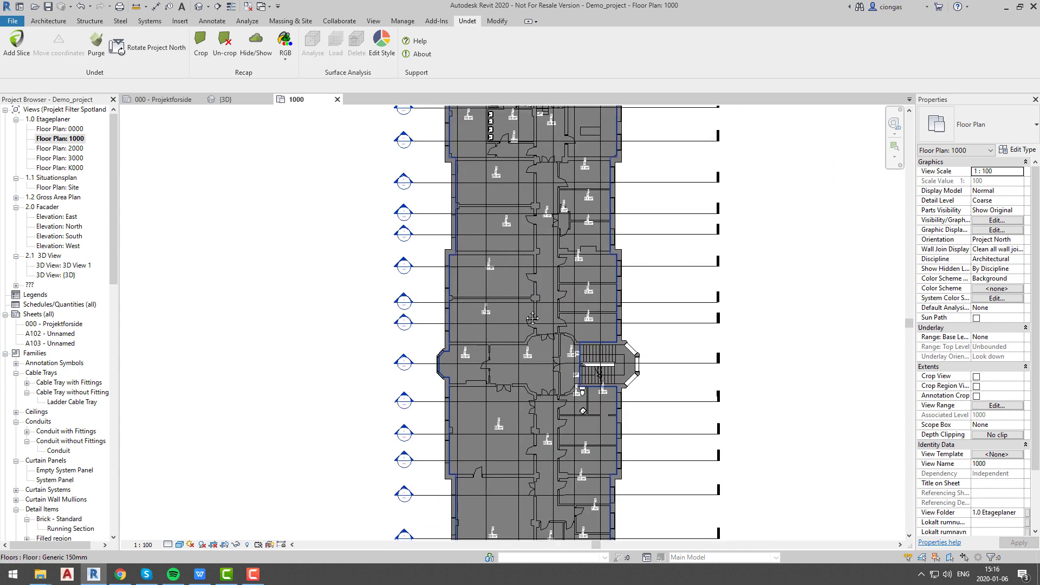
pyautogui.moveTo(547, 274); pyautogui.dragTo(522, 303, button='middle')
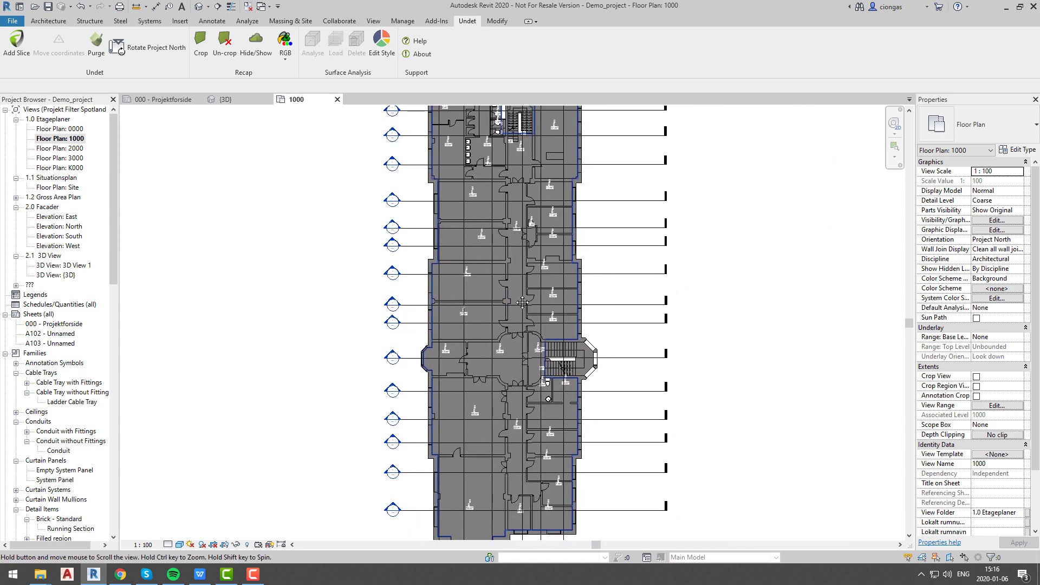
pyautogui.doubleClick(59, 149)
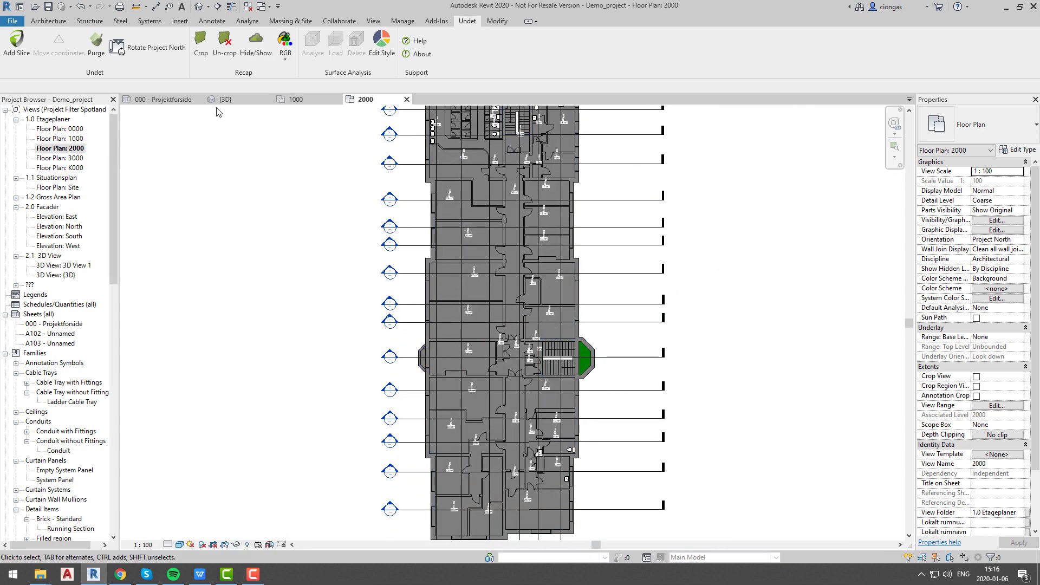
pyautogui.click(298, 99)
pyautogui.moveTo(434, 188); pyautogui.dragTo(414, 212, button='middle')
pyautogui.click(16, 40)
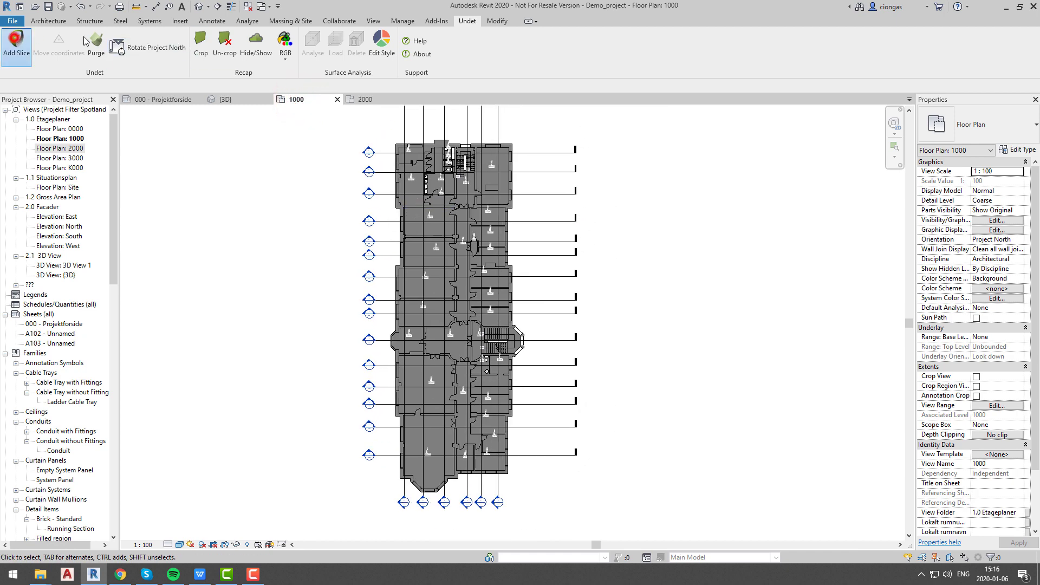
# Run a single-face analysis on the floor with Walls, Doors and Roof excluded
pyautogui.click(312, 41)
pyautogui.click(224, 151)
pyautogui.click(221, 126)
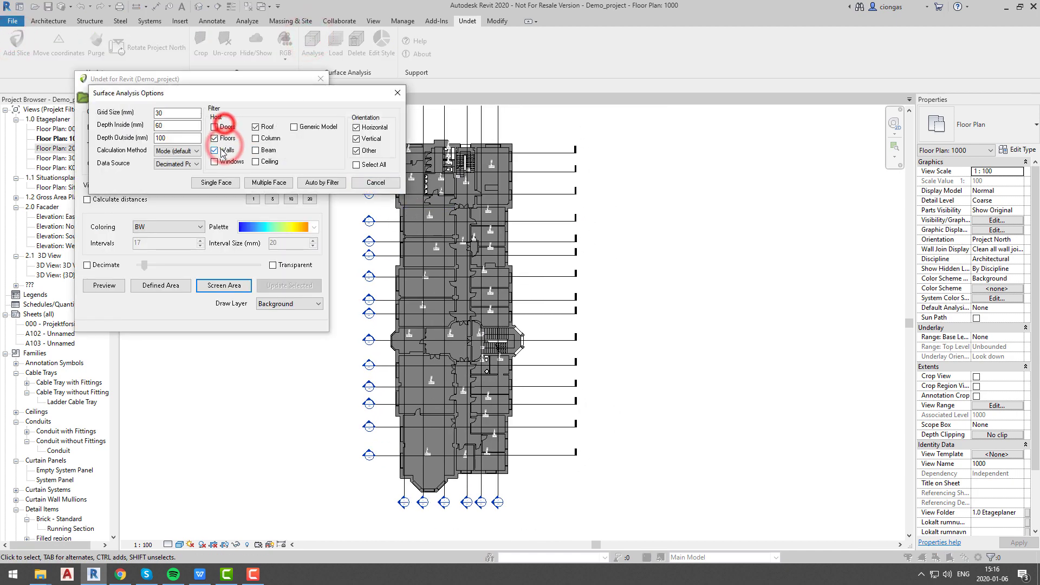
pyautogui.click(260, 126)
pyautogui.click(221, 180)
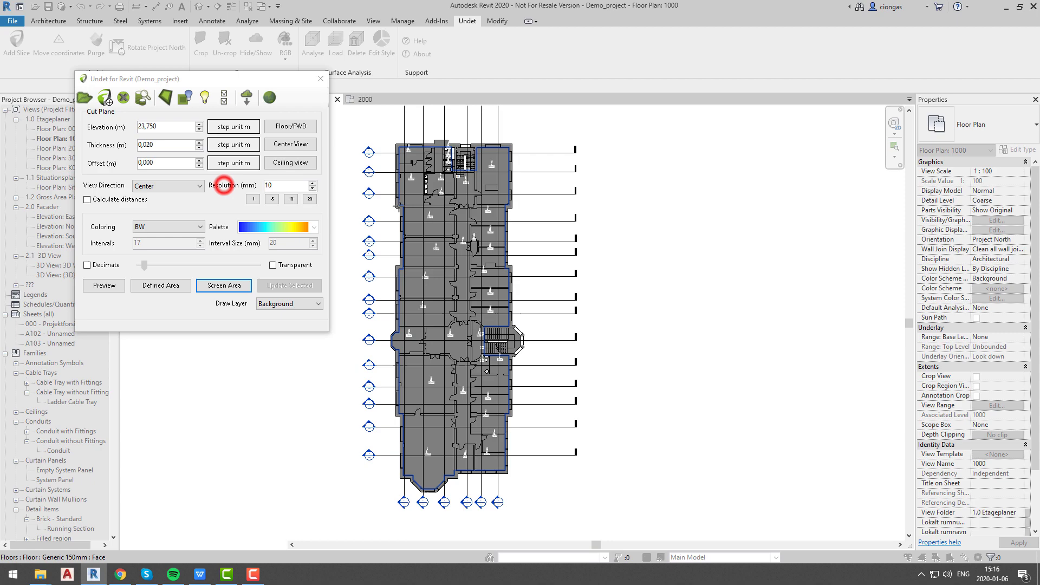
pyautogui.click(416, 187)
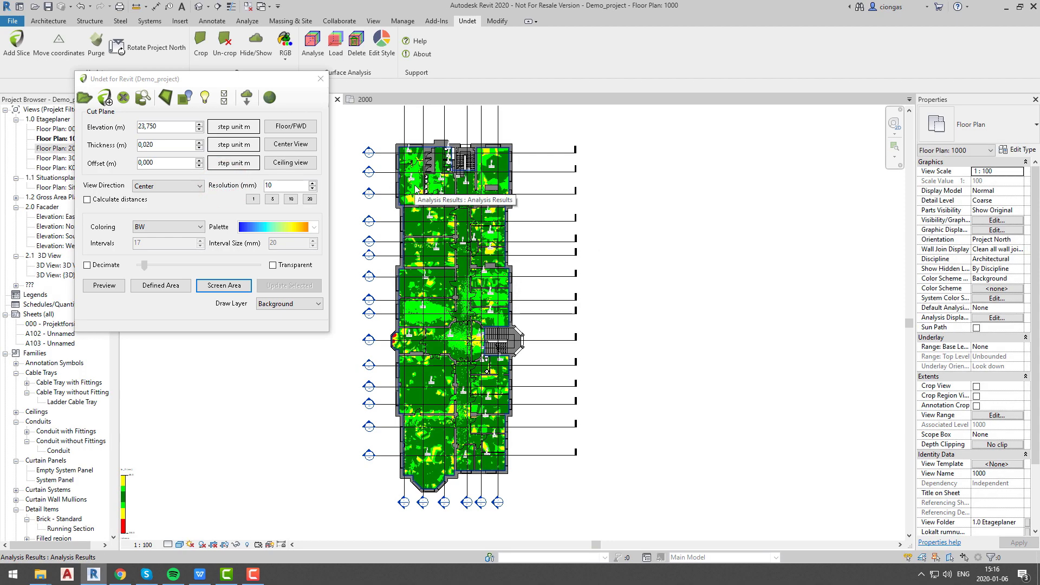
# Select the floor analysis results and shift the plan view down and left
pyautogui.scroll(3, 450, 229)
pyautogui.scroll(2, 451, 229)
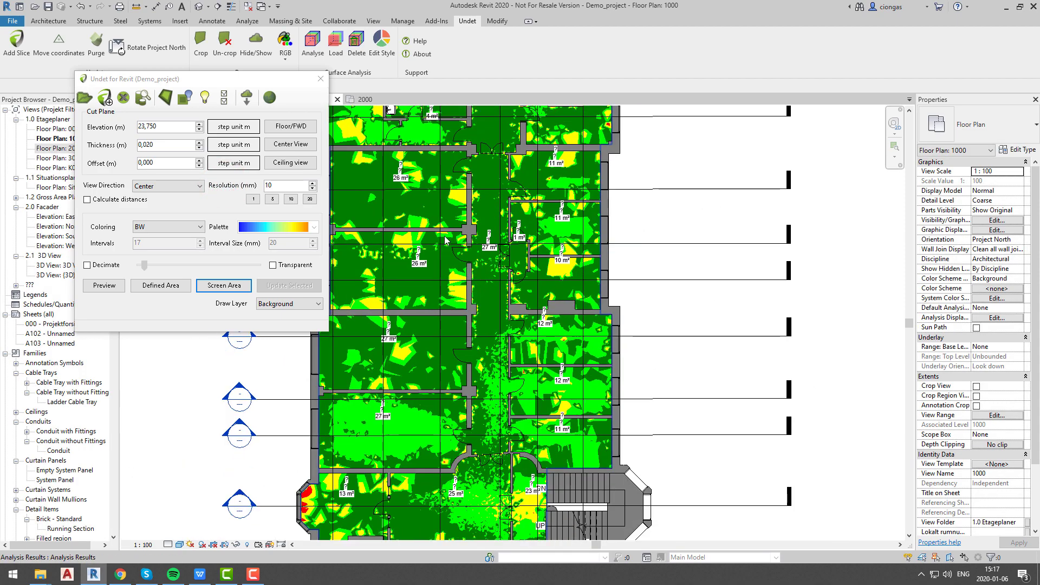
pyautogui.scroll(-3, 510, 228)
pyautogui.click(234, 456)
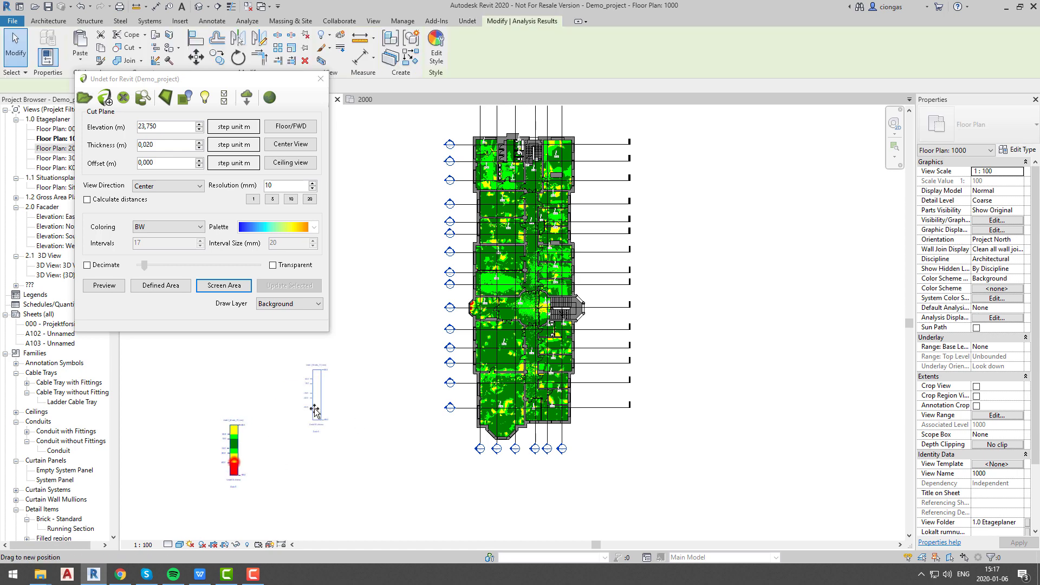
pyautogui.scroll(2, 520, 312)
pyautogui.moveTo(488, 359); pyautogui.dragTo(484, 365, button='middle')
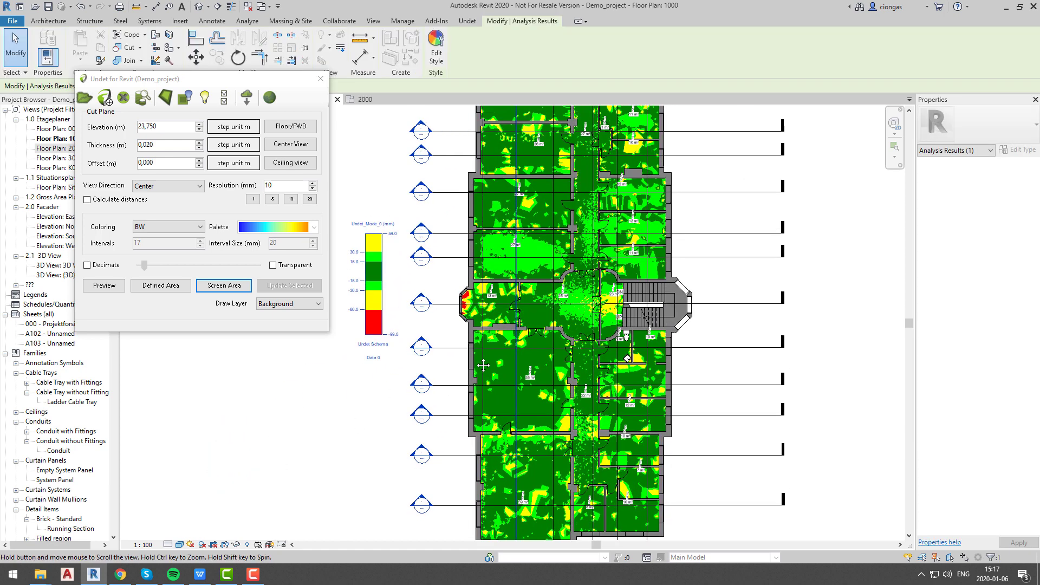
pyautogui.moveTo(483, 365); pyautogui.dragTo(400, 447, button='middle')
# Rerun the floor's single-face analysis using Preview Points as the data source
pyautogui.click(461, 22)
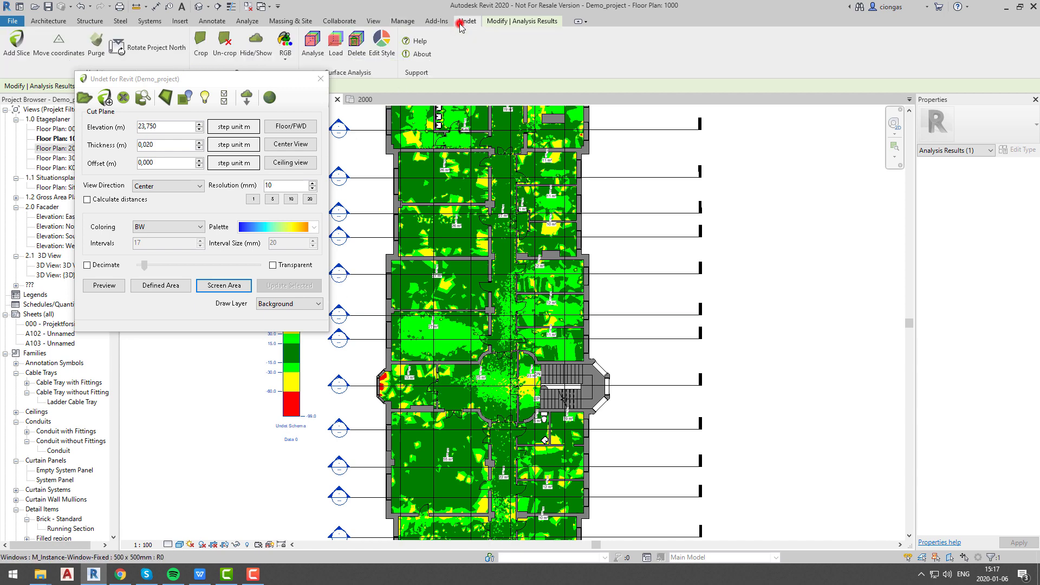
pyautogui.click(313, 41)
pyautogui.click(191, 178)
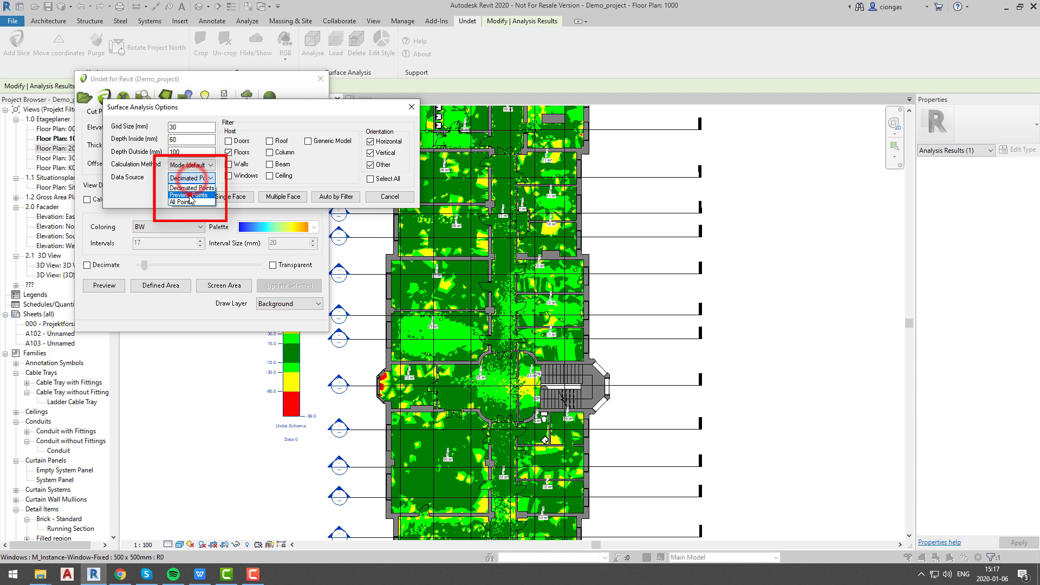
pyautogui.click(188, 196)
pyautogui.click(239, 196)
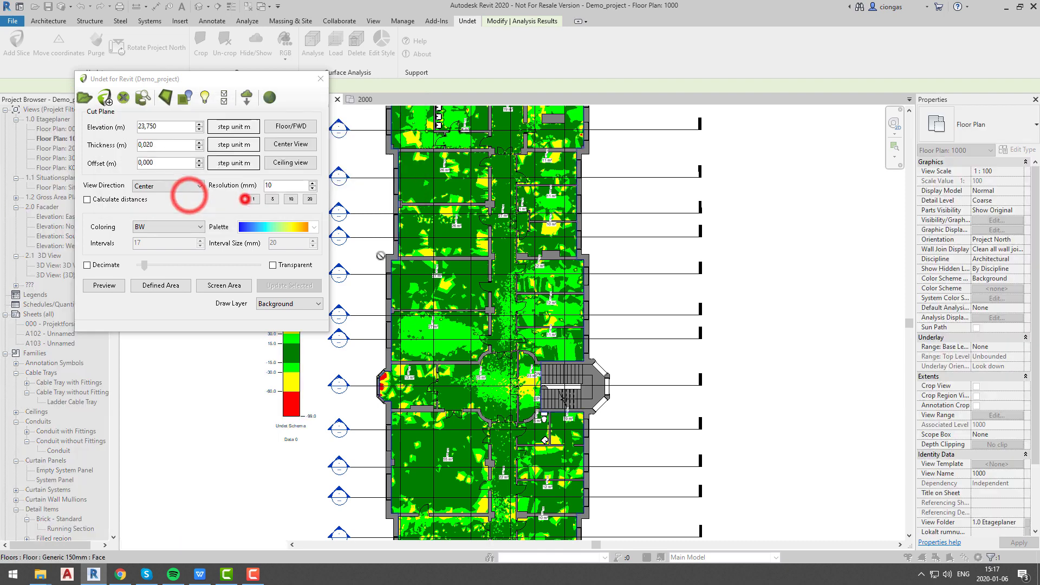
pyautogui.click(457, 291)
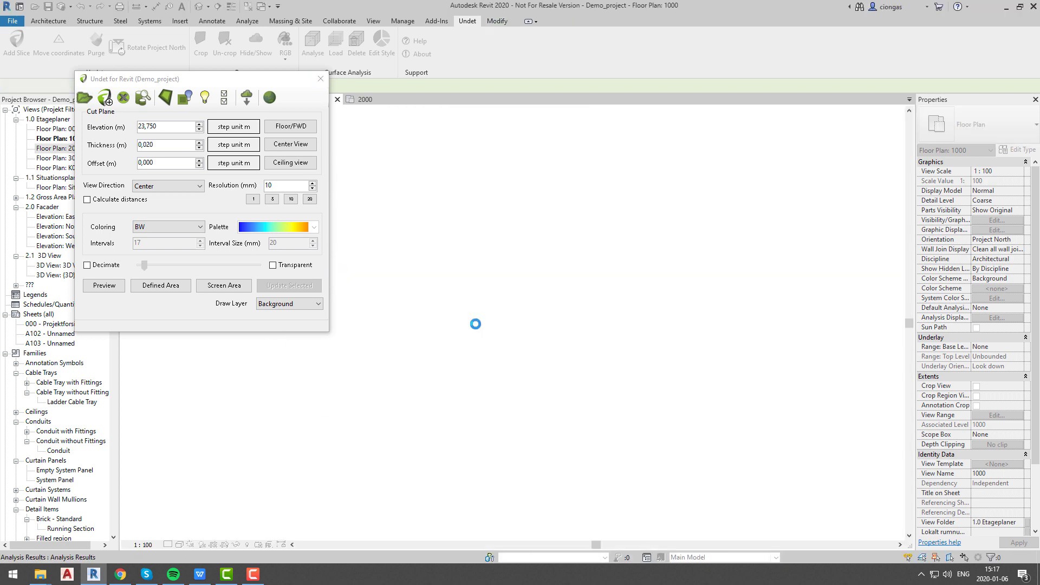
pyautogui.scroll(5, 388, 397)
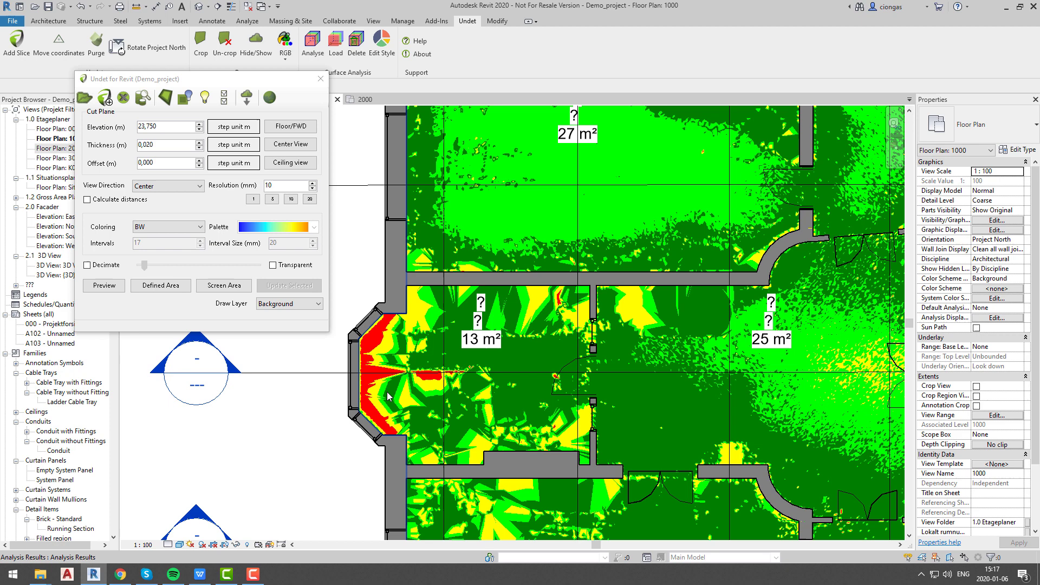
# Set analysis display visibility so only Undet_Mode_1 shows and Undet_Mode_0 is hidden
pyautogui.click(979, 317)
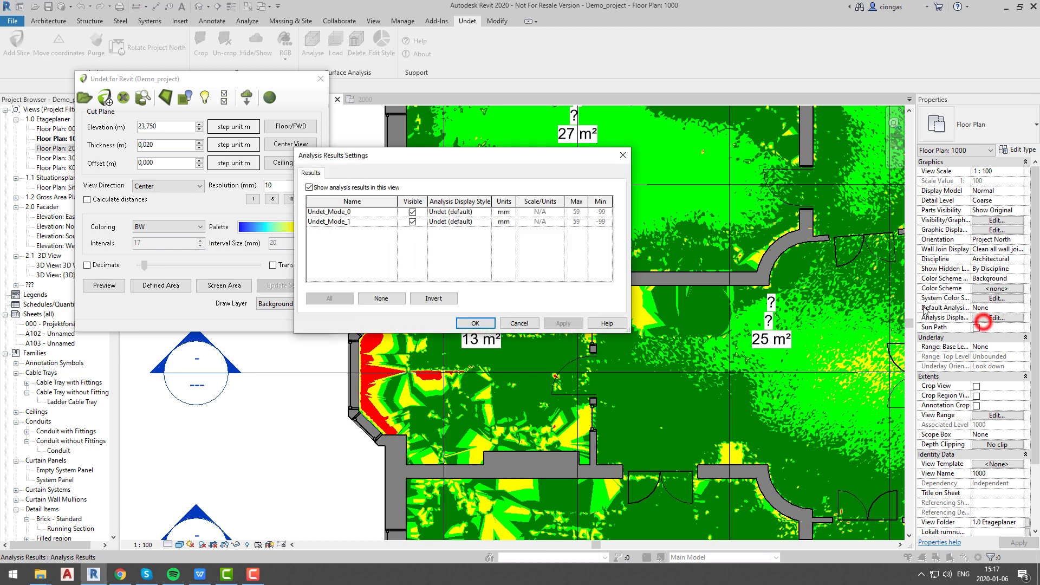
pyautogui.click(412, 222)
pyautogui.click(475, 323)
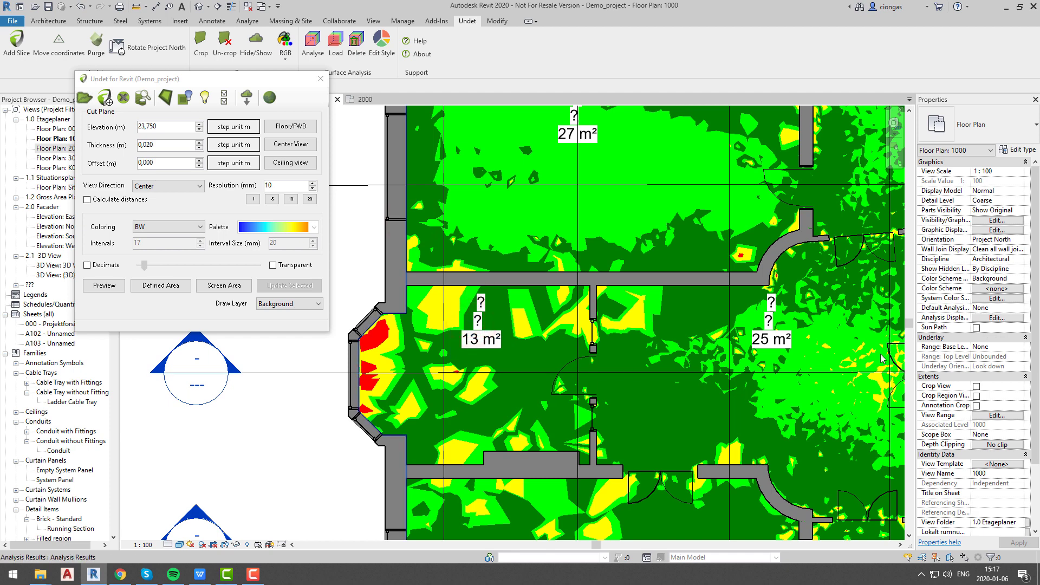
pyautogui.click(997, 318)
pyautogui.click(413, 212)
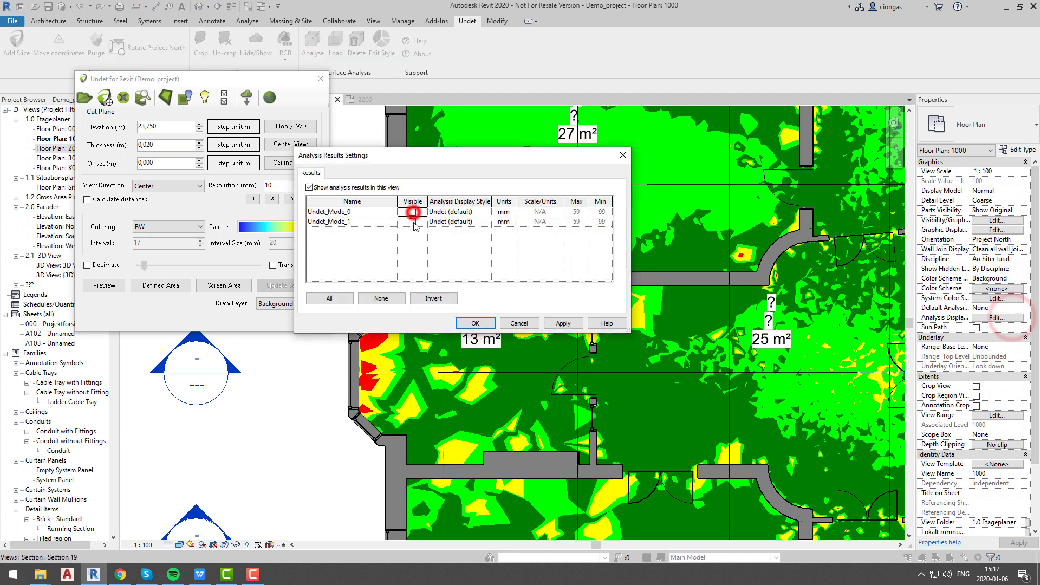
pyautogui.click(413, 221)
pyautogui.click(476, 323)
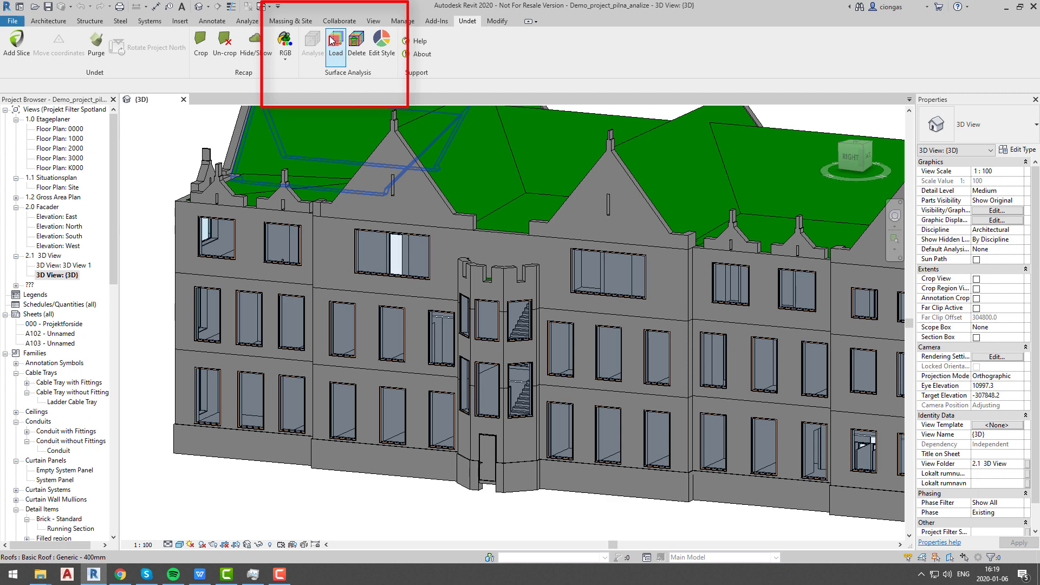
# Open Undet's Surface Analysis Options for loading results onto the 3D building, filtered to Walls
pyautogui.click(332, 41)
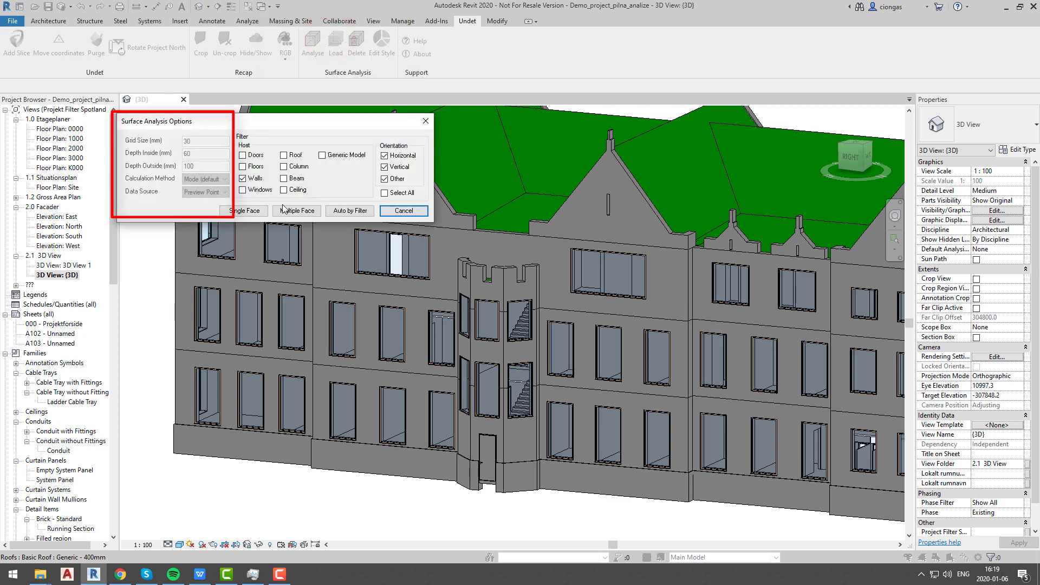
# Multiple-face pick the right front wall, left plinth, left wall and tower top faces
pyautogui.click(286, 210)
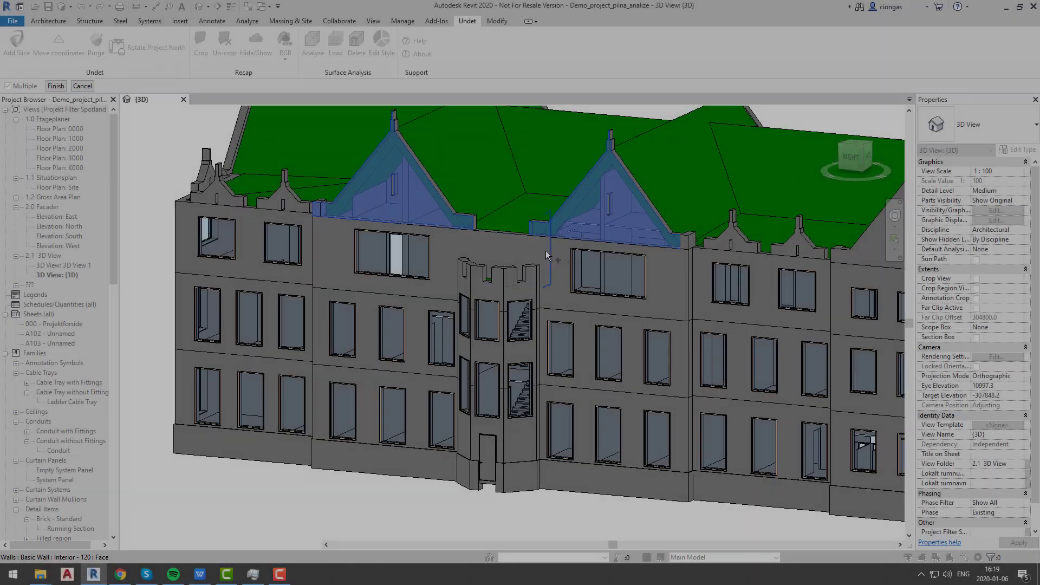
pyautogui.click(636, 448)
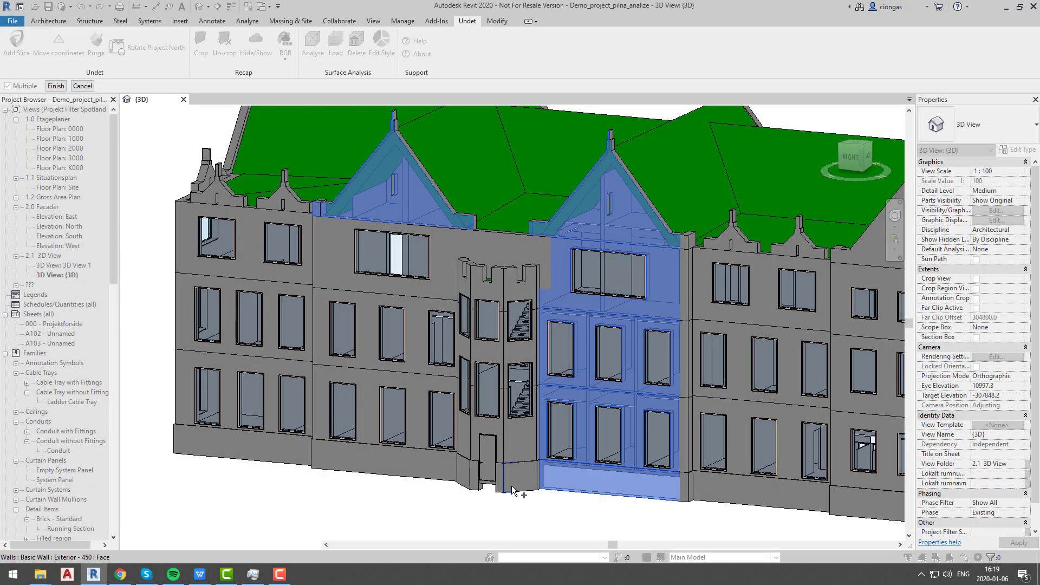
pyautogui.click(421, 448)
pyautogui.click(416, 340)
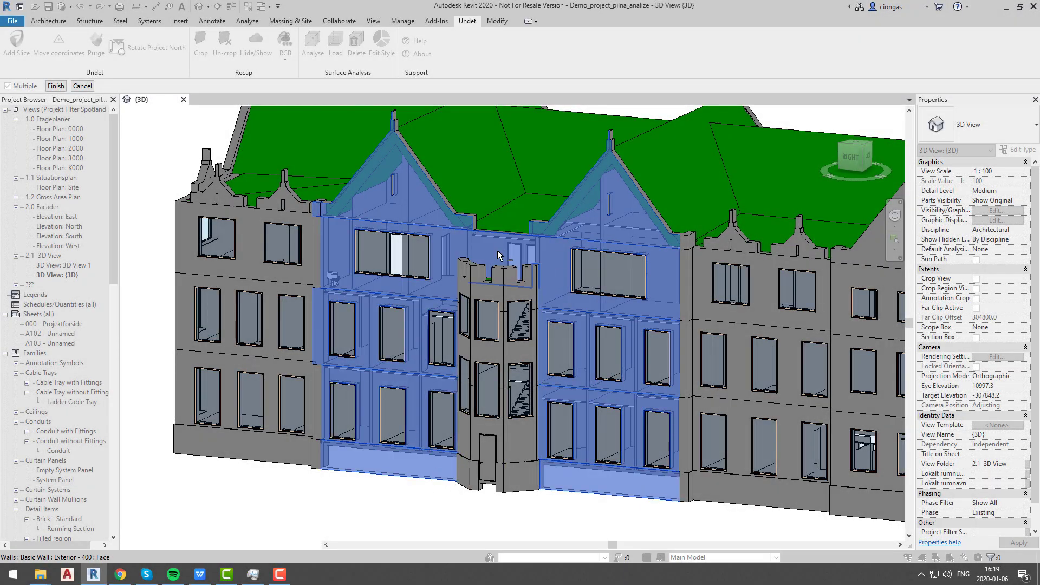
pyautogui.click(499, 295)
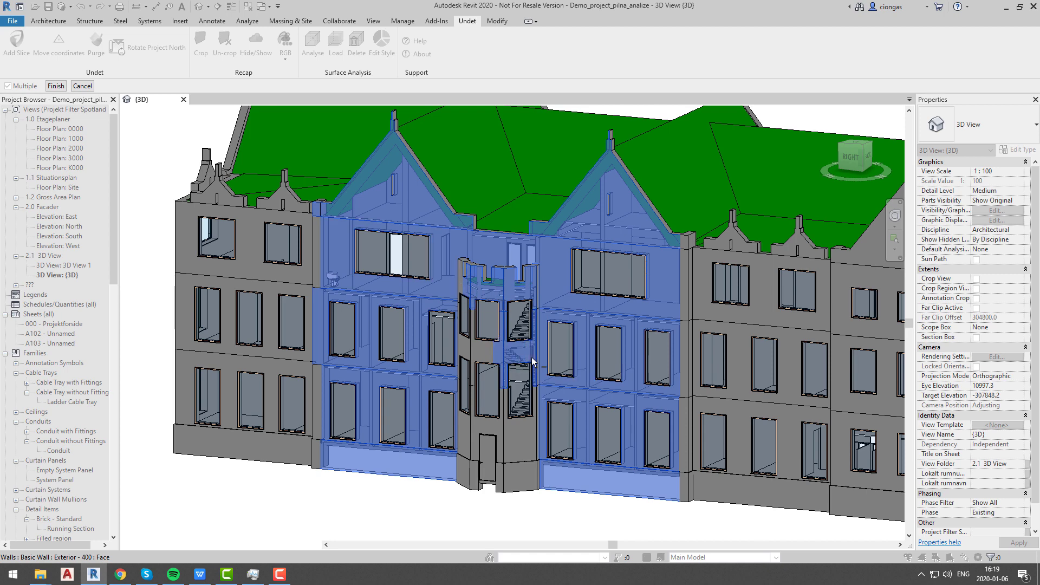
pyautogui.scroll(-2, 533, 362)
pyautogui.scroll(5, 596, 469)
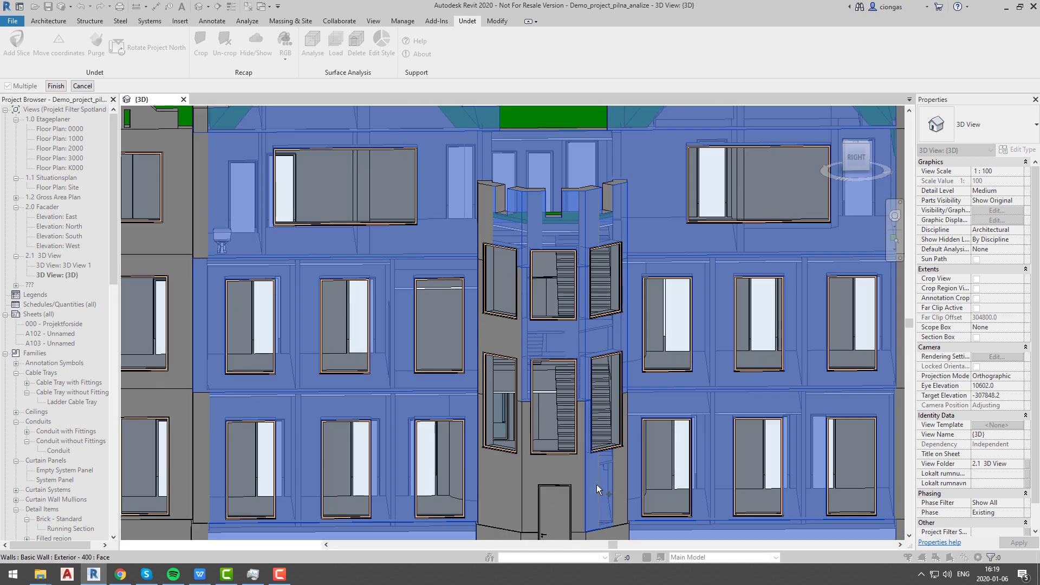
# Add the stair tower's lower and left faces to the pick and finish it
pyautogui.click(542, 496)
pyautogui.click(502, 501)
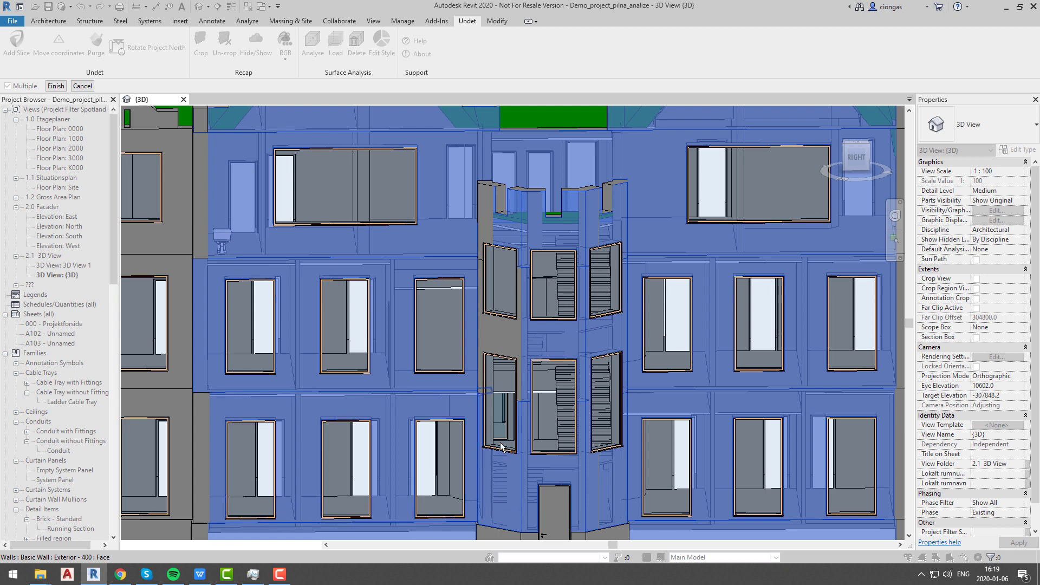
pyautogui.click(491, 357)
pyautogui.click(486, 228)
pyautogui.scroll(-2, 558, 355)
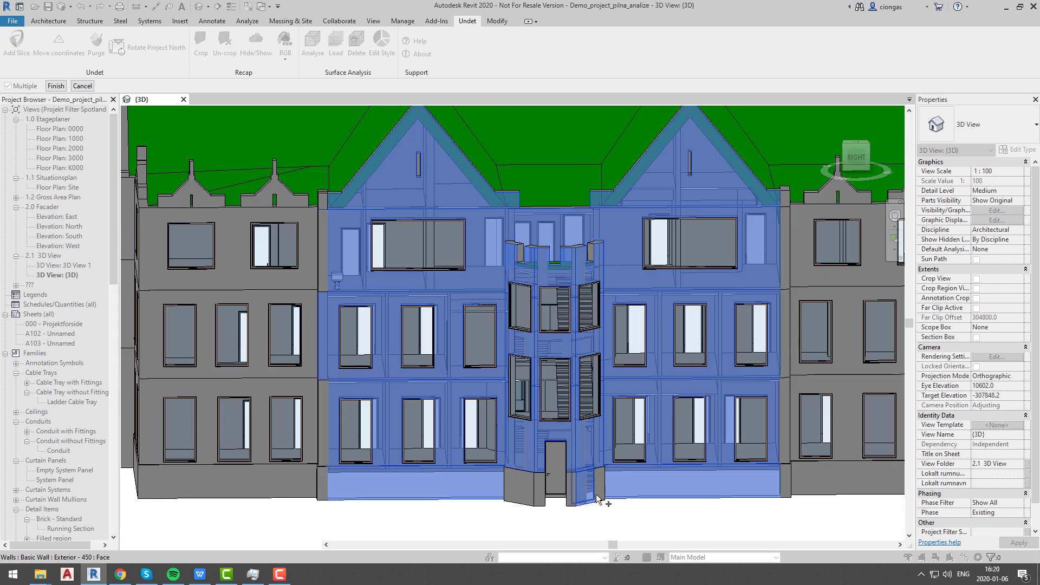
pyautogui.scroll(3, 606, 501)
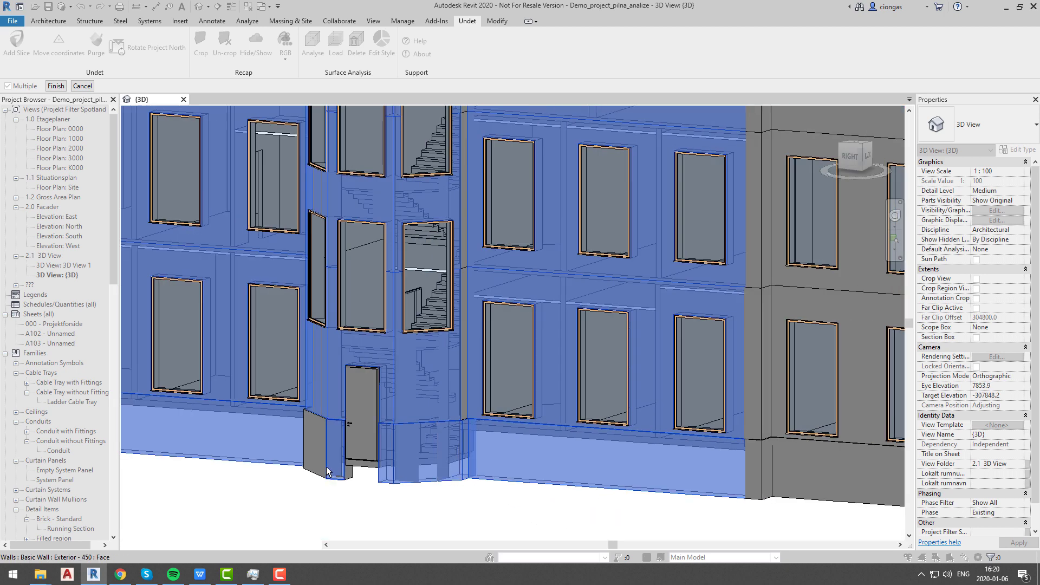
pyautogui.click(327, 473)
pyautogui.scroll(-2, 402, 493)
pyautogui.moveTo(402, 492)
pyautogui.keyDown('shift'); pyautogui.mouseDown(button='middle')
pyautogui.moveTo(683, 467)
pyautogui.moveTo(531, 508)
pyautogui.mouseUp(button='middle'); pyautogui.keyUp('shift')
pyautogui.scroll(-2, 684, 467)
pyautogui.scroll(2, 531, 508)
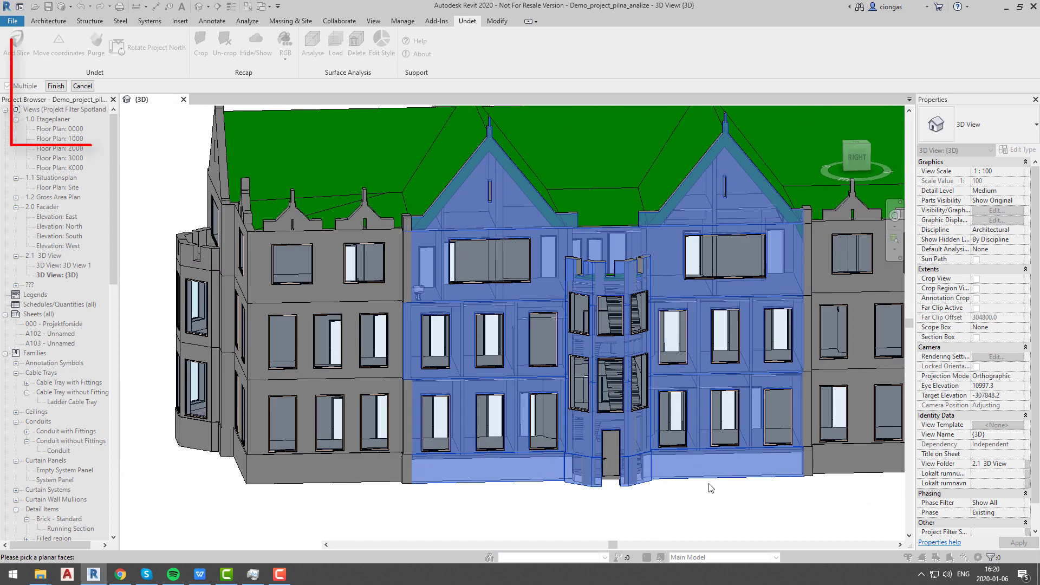
pyautogui.click(55, 87)
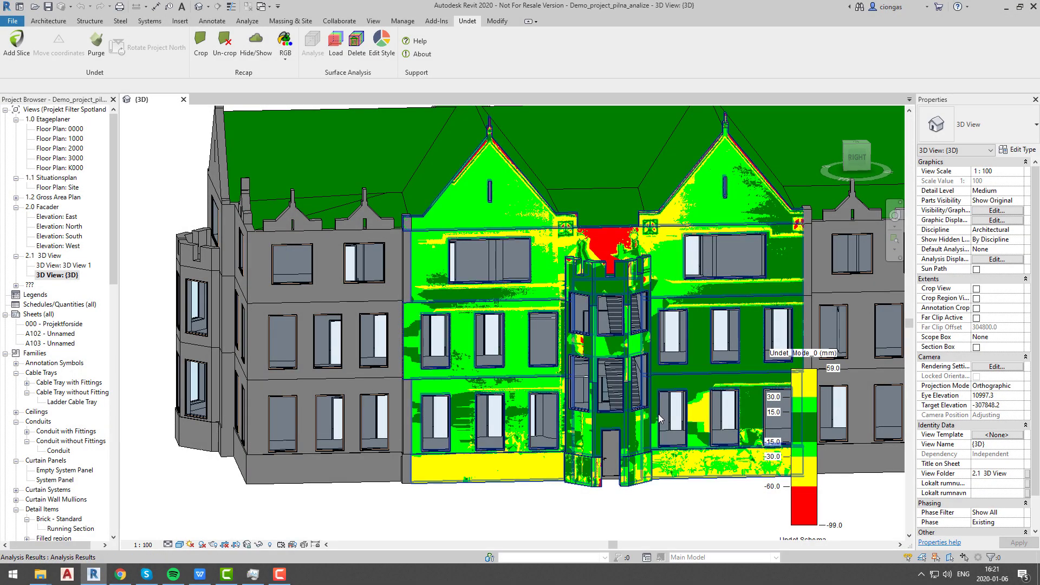
# Orbit and zoom to inspect the facade's green, yellow and red deviation map
pyautogui.keyDown('shift'); pyautogui.moveTo(483, 285); pyautogui.dragTo(643, 430, button='middle'); pyautogui.keyUp('shift')
pyautogui.scroll(5, 595, 375)
pyautogui.scroll(-8, 643, 429)
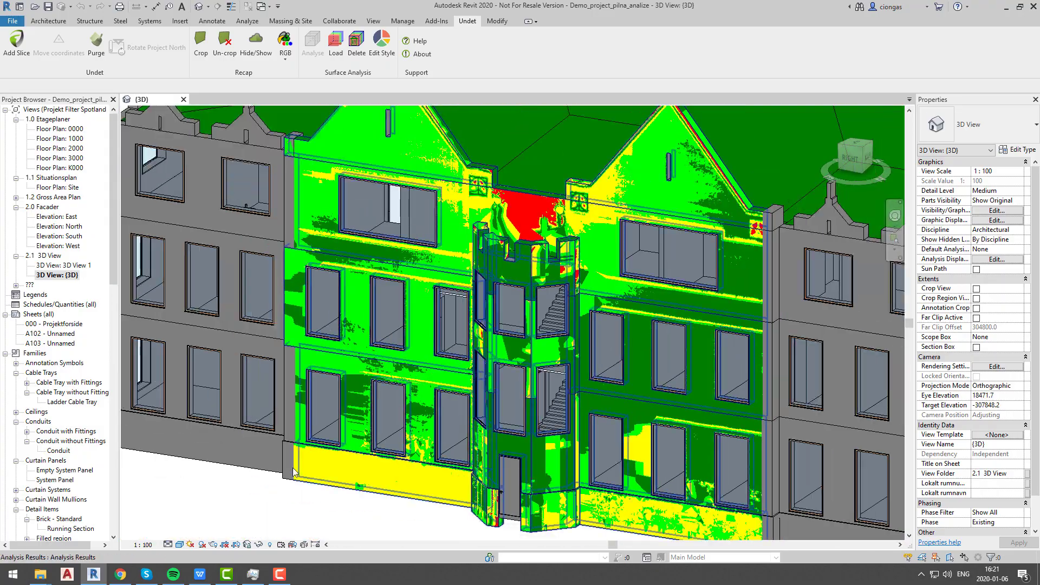
pyautogui.moveTo(260, 471); pyautogui.dragTo(249, 475, button='middle')
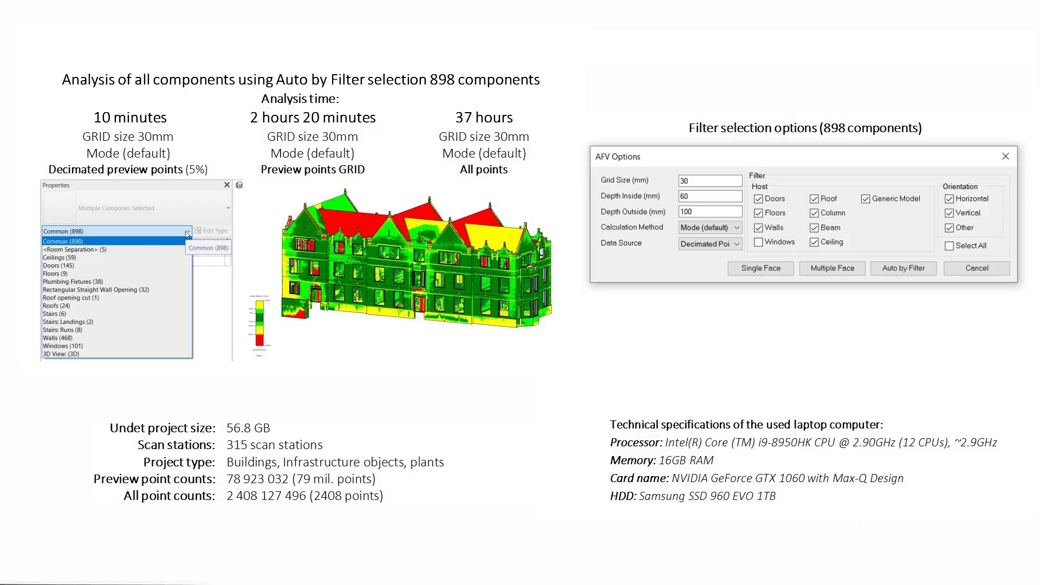